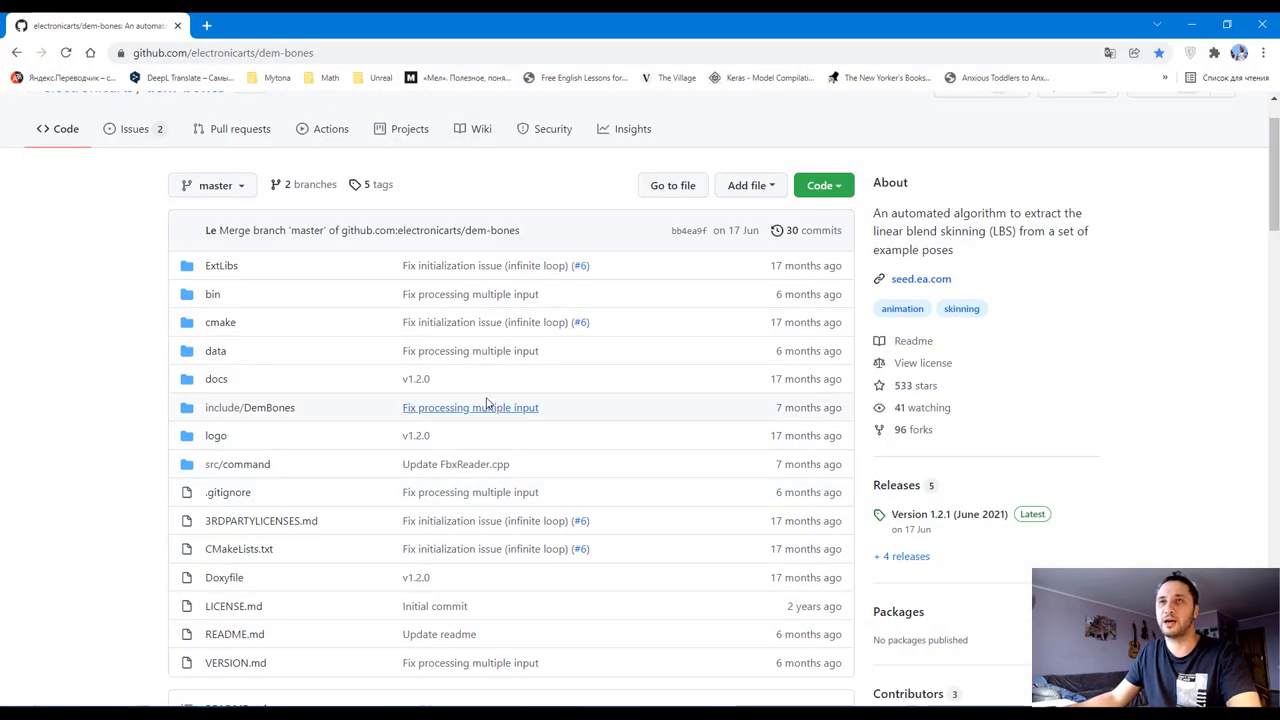
- Read through the dem-bones repository's file list and README, and minimise the browser
scroll(486, 385, down, 2)
scroll(490, 380, down, 2)
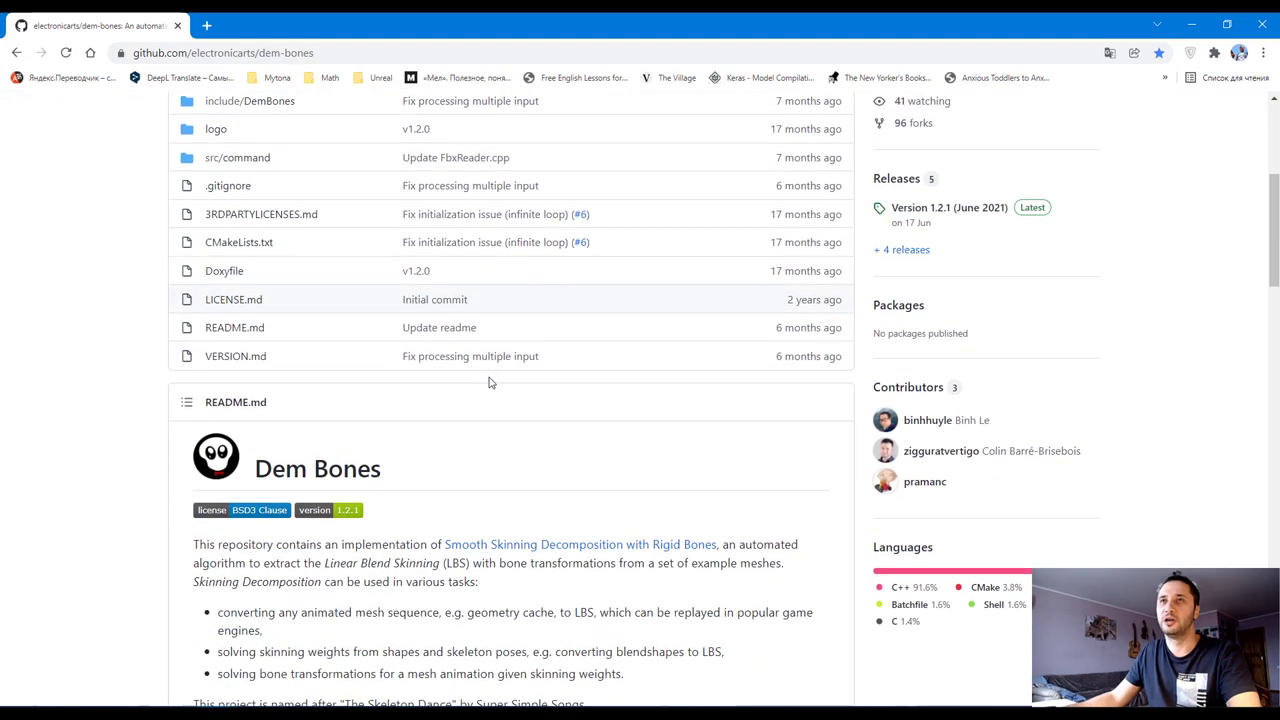
scroll(490, 380, down, 2)
scroll(491, 380, up, 3)
scroll(491, 380, down, 3)
scroll(492, 380, down, 3)
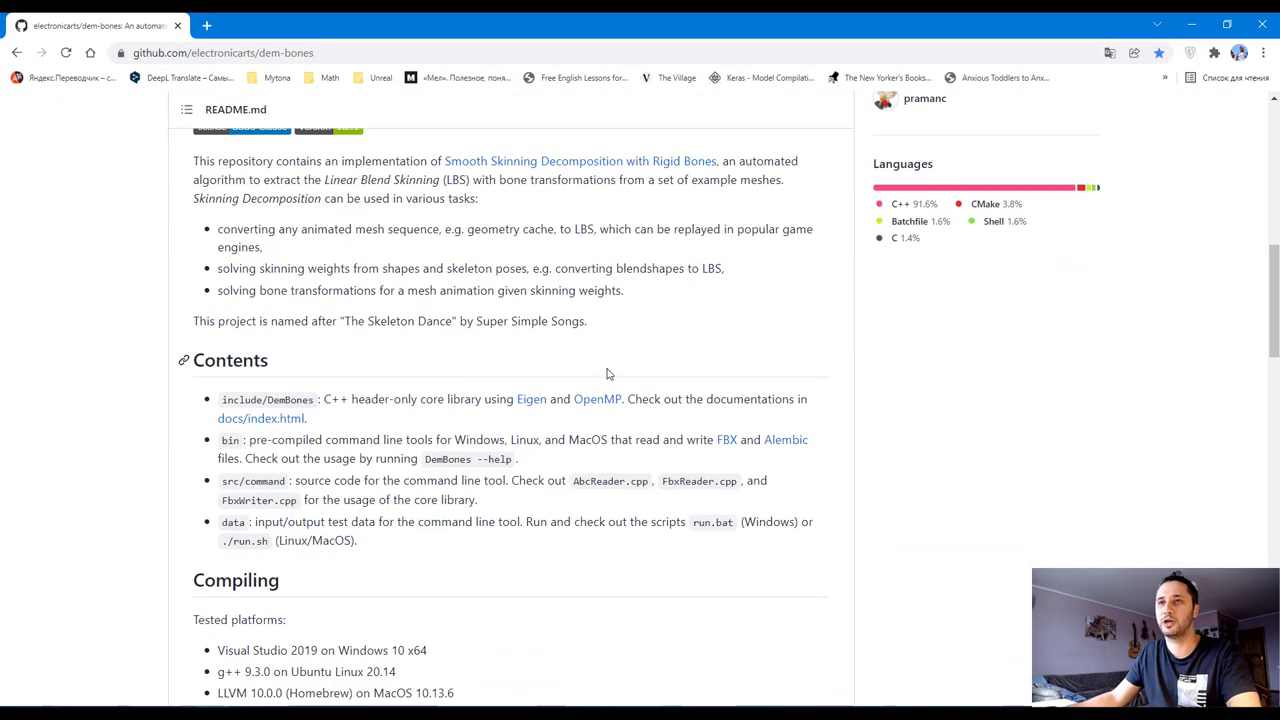
scroll(607, 372, up, 8)
scroll(611, 363, up, 2)
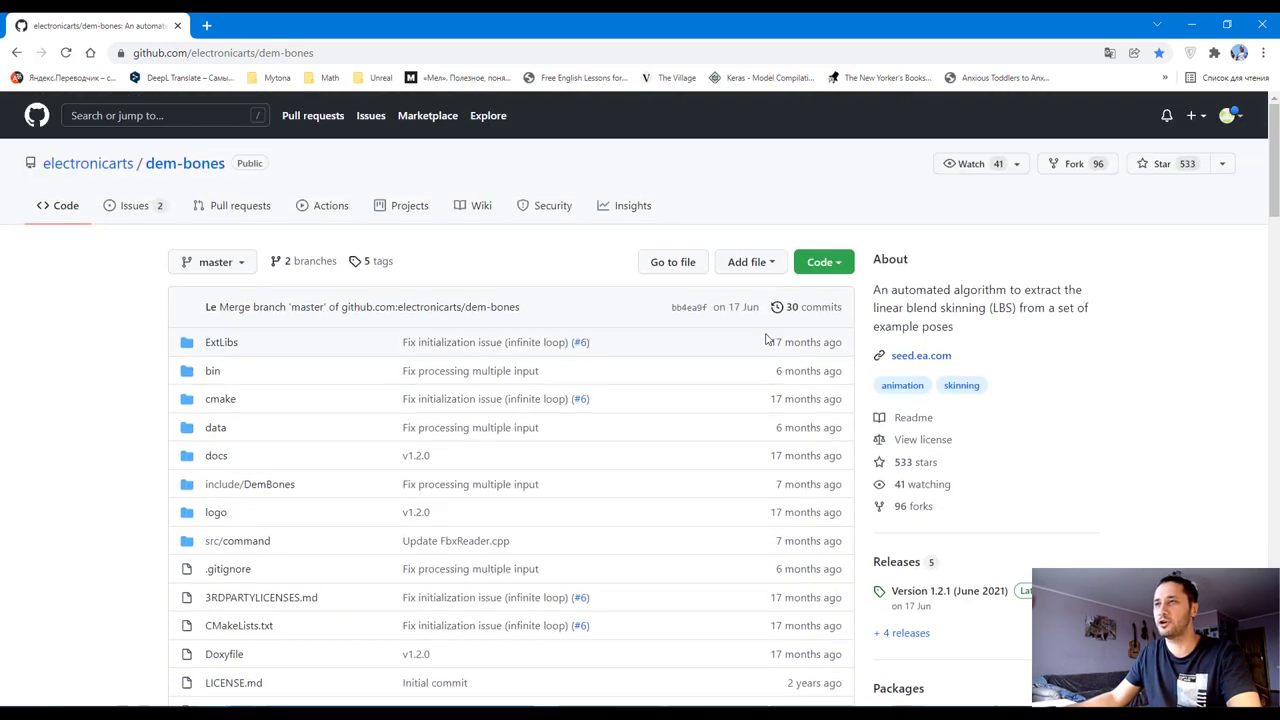
click(1191, 27)
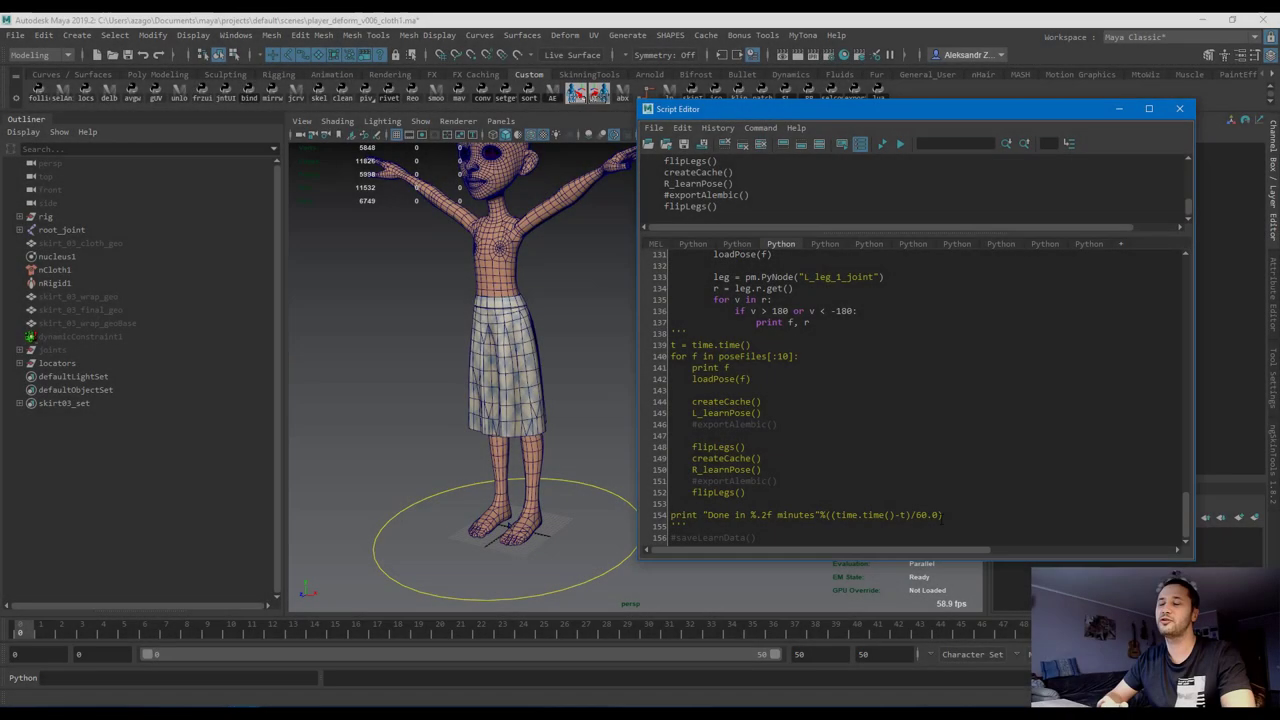
- Run the script's timed loop that creates caches and learns left and right poses for poseFiles[:10]
drag(941, 515, 670, 345)
key(ctrl+Return)
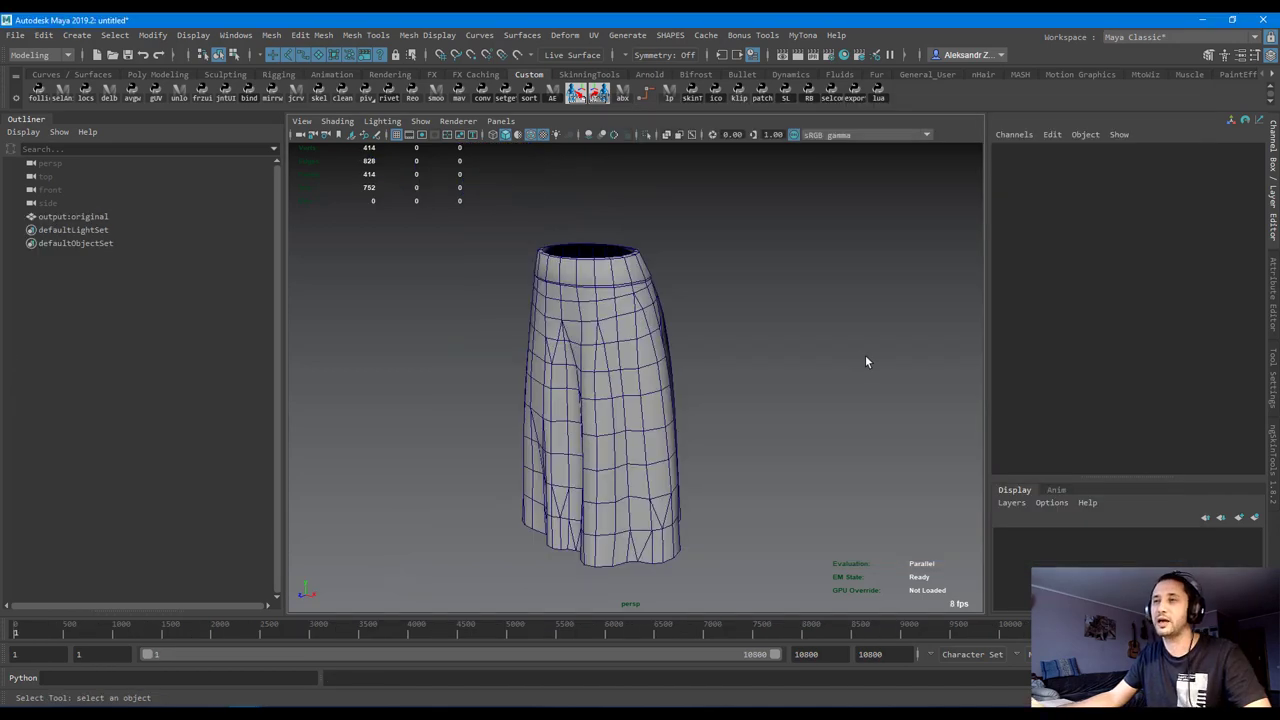
- Scrub the cached skirt animation to frame 5867 to preview its deformation
drag(42, 636, 594, 630)
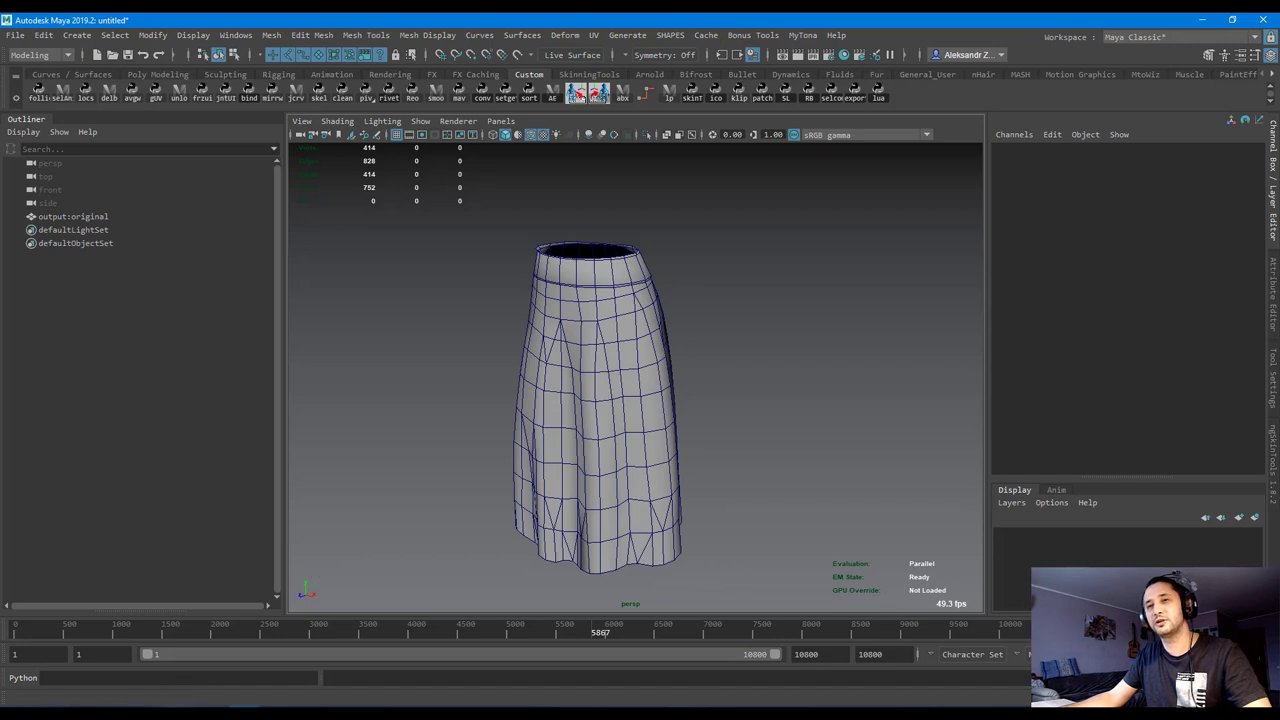
- Open convert.bat from the dem-bones Windows folder in the text editor, examine its DemBones.exe arguments, and close it
key(alt+Tab)
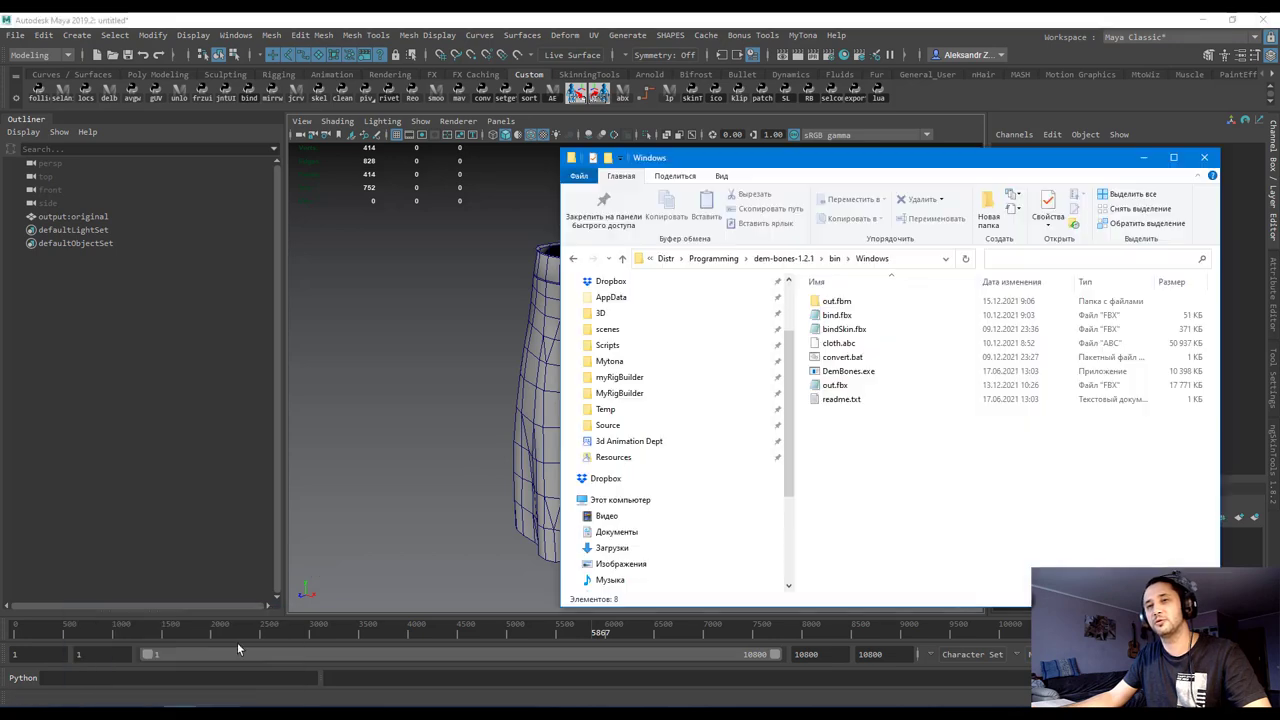
right_click(840, 362)
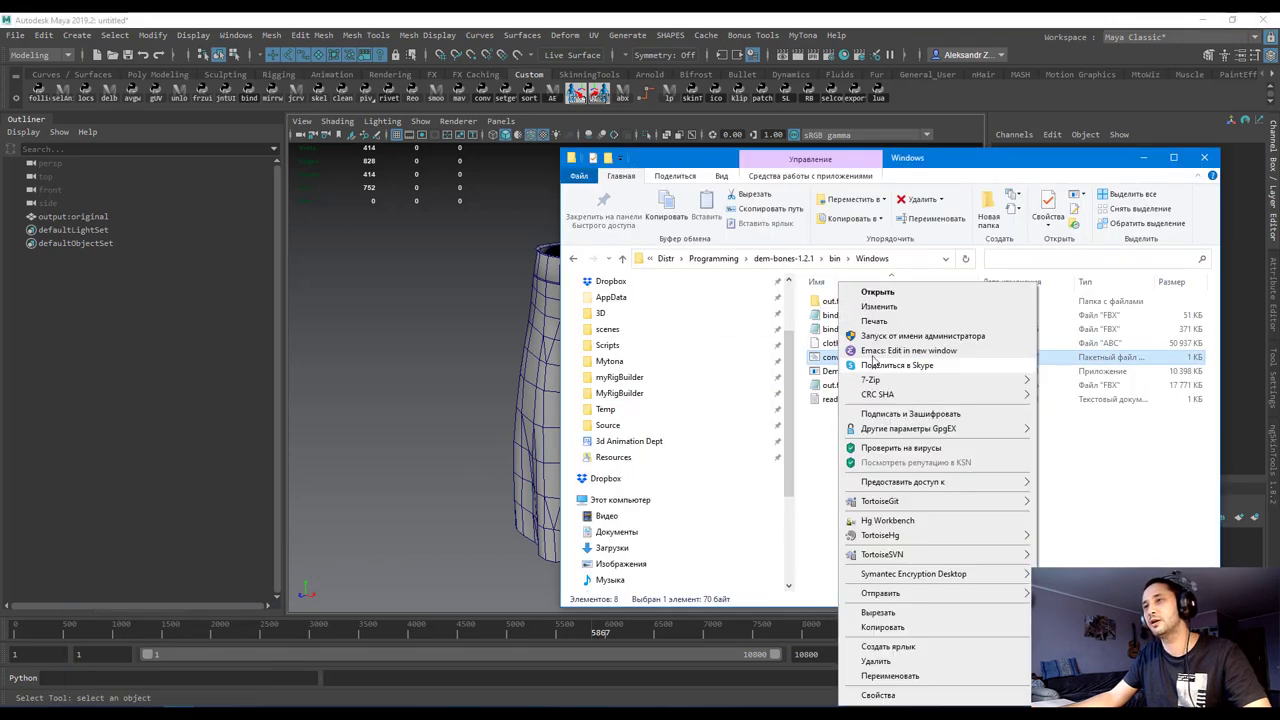
click(870, 305)
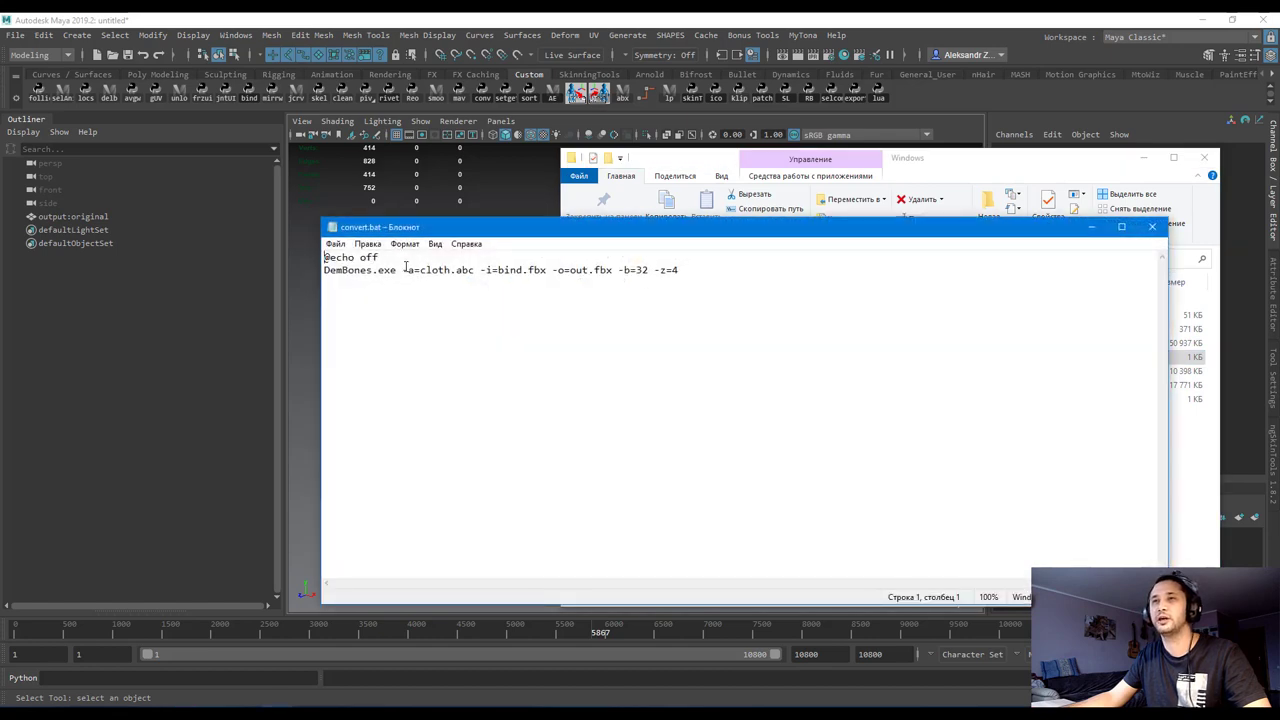
drag(404, 270, 548, 270)
click(479, 270)
click(483, 270)
click(569, 270)
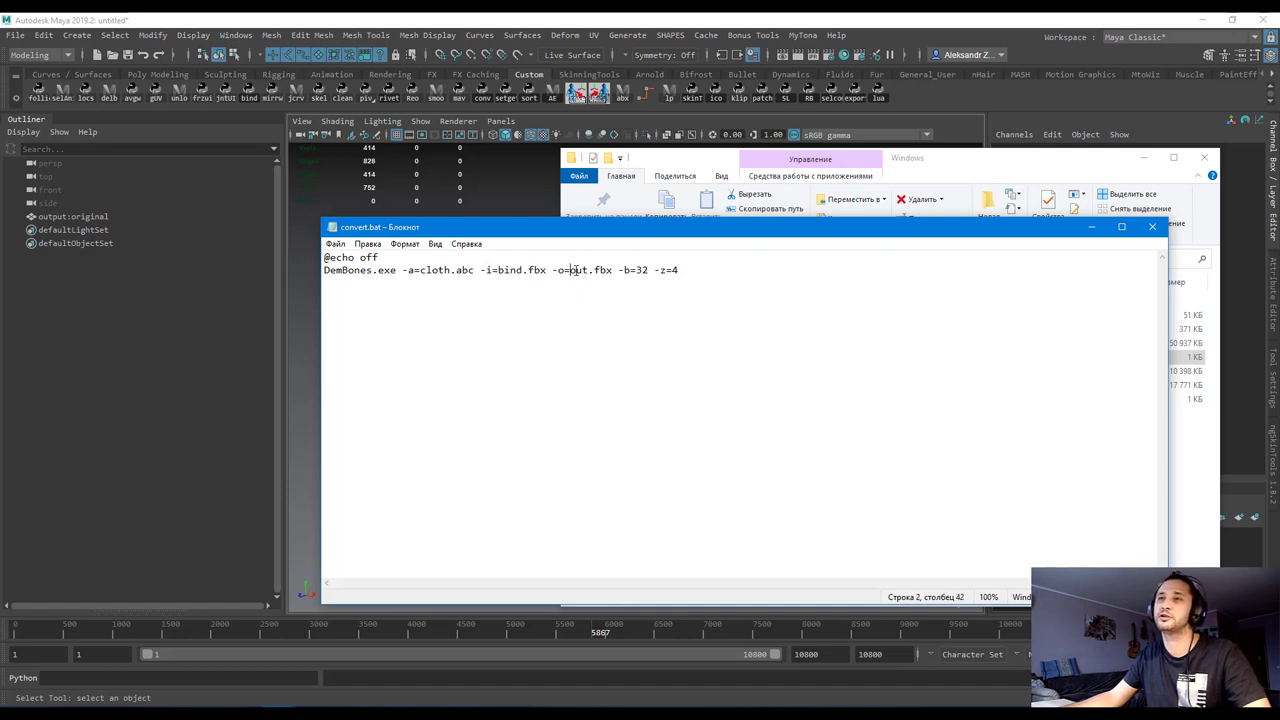
drag(620, 269, 683, 271)
click(661, 270)
click(684, 271)
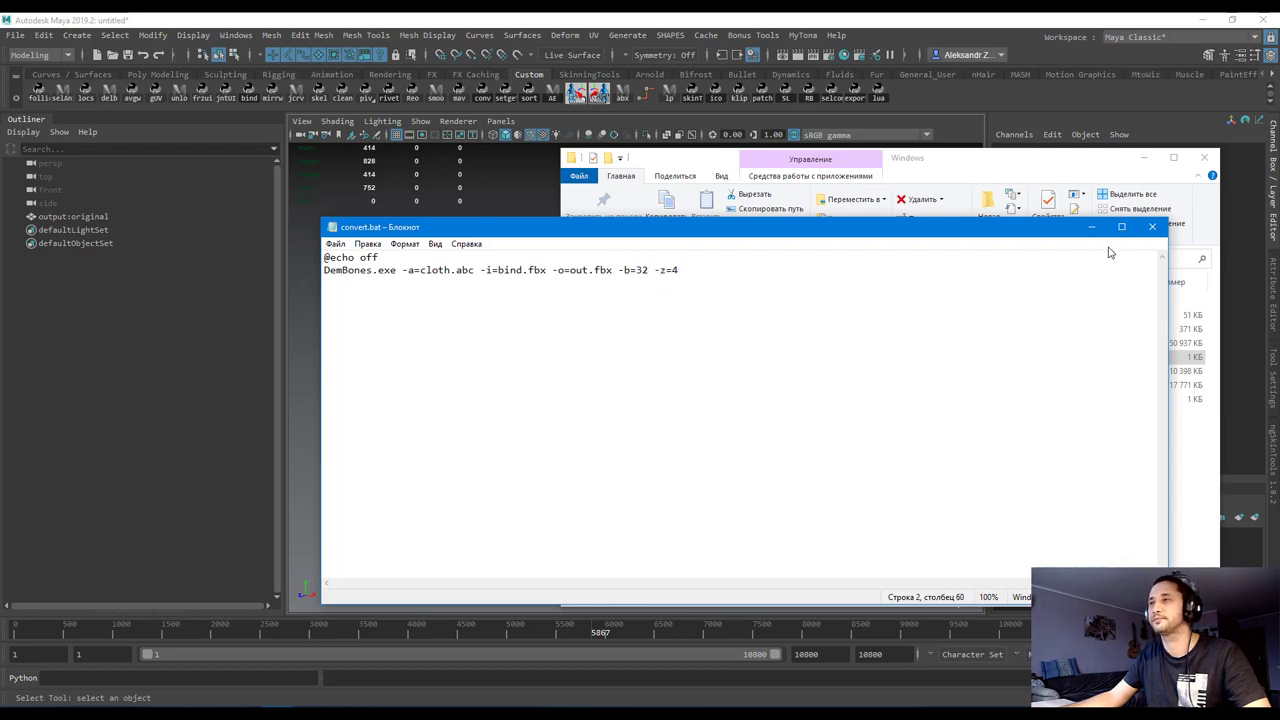
click(1152, 229)
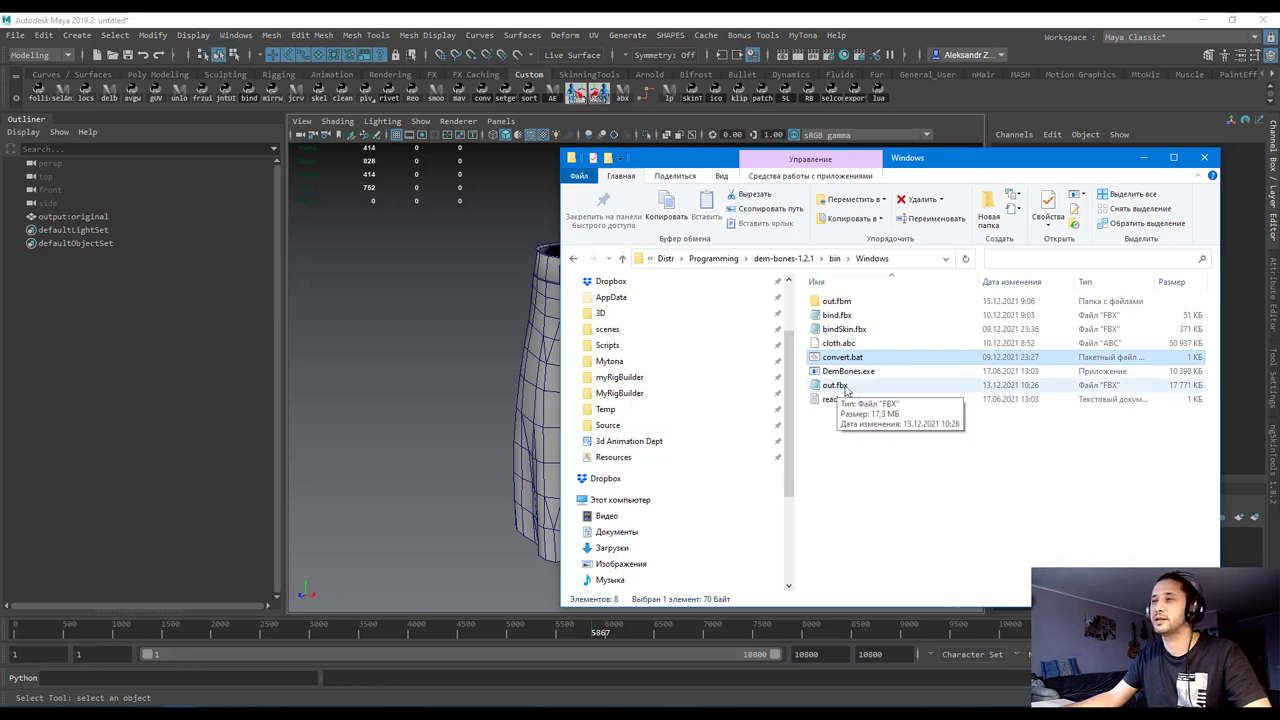
- Import out.fbx from the dem-bones Windows folder into the skirt scene with content set to Add and update animation
drag(845, 389, 357, 360)
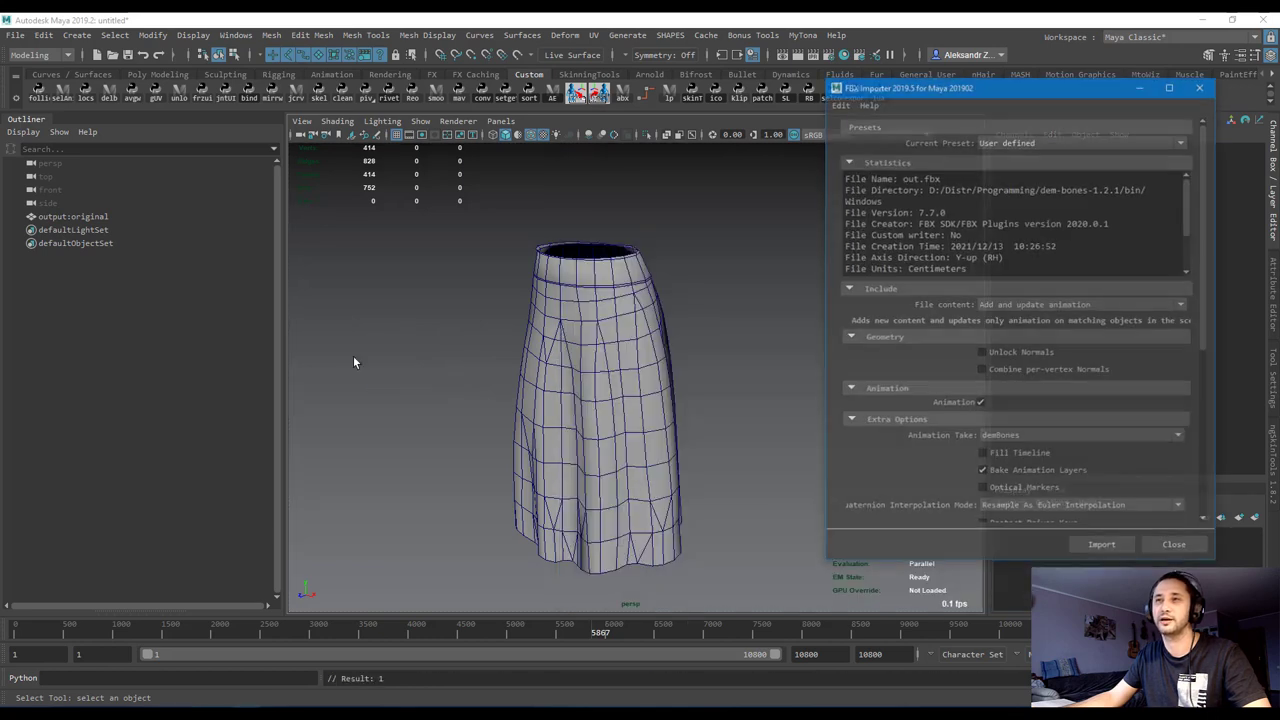
click(1113, 547)
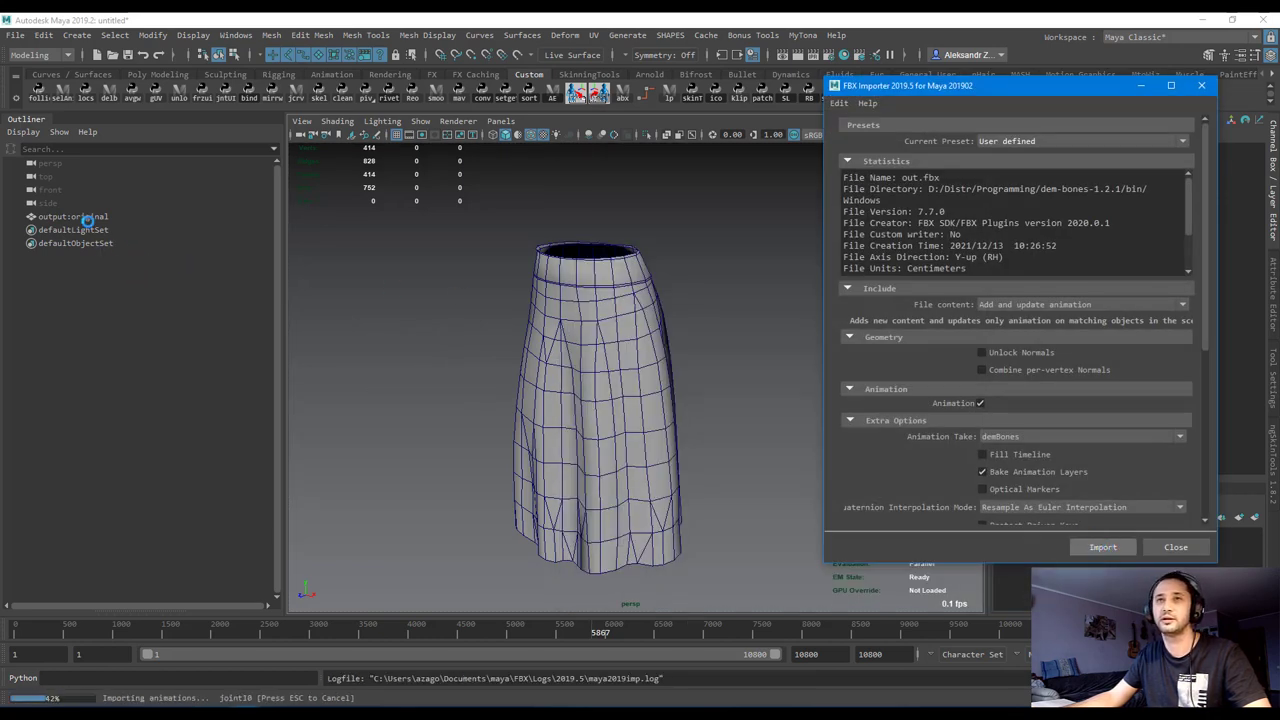
- Compare the output:original and Skirt_03_geo meshes, scrubbing the animation to frame 37
click(90, 217)
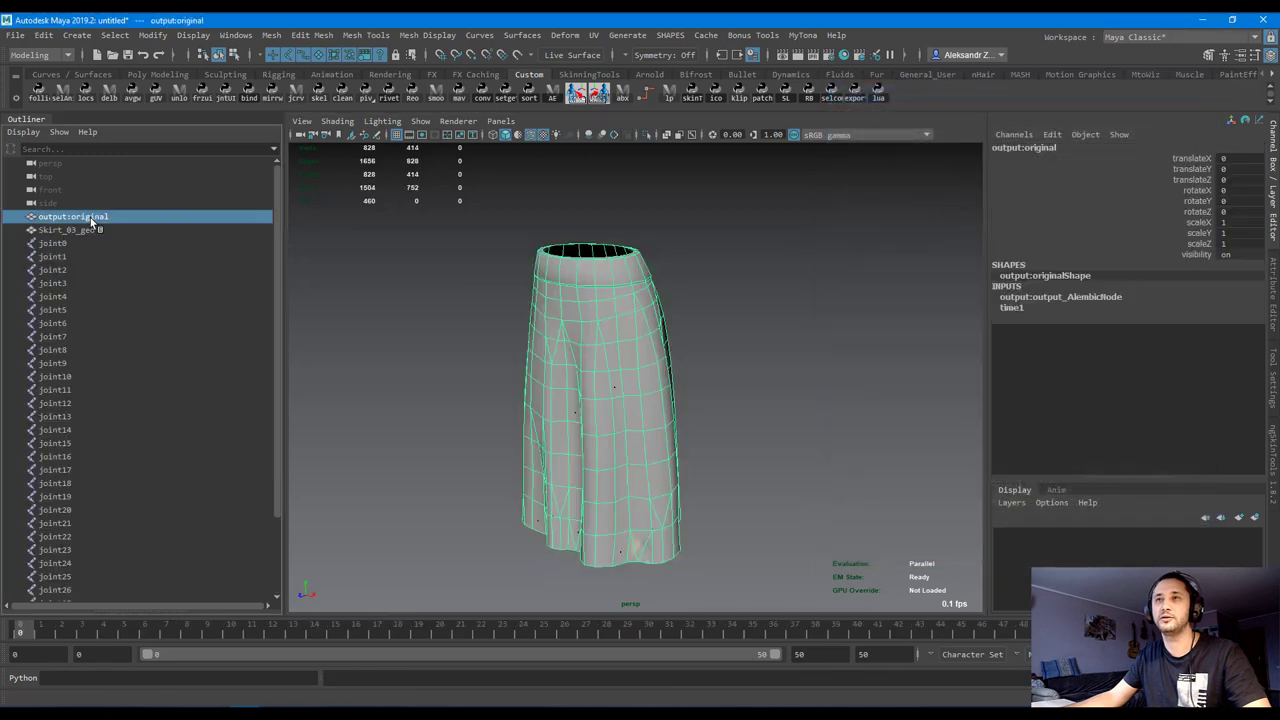
alt+drag(464, 359, 450, 335)
click(79, 230)
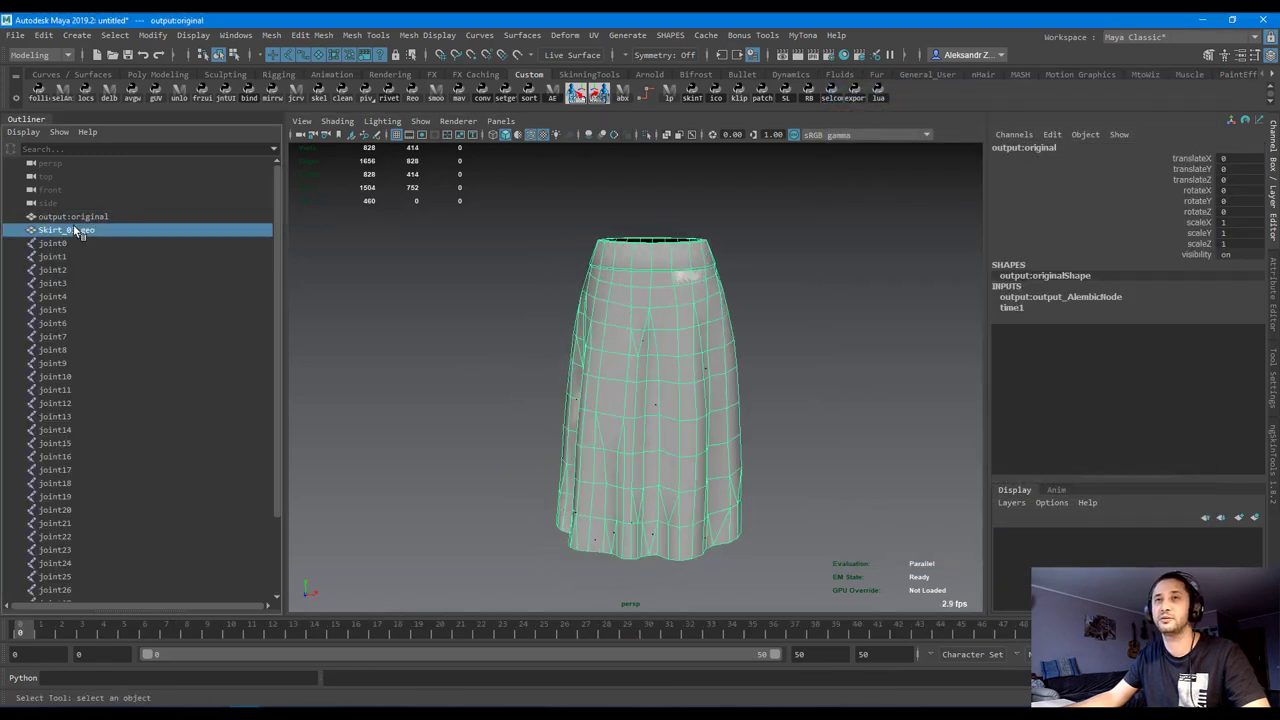
drag(22, 630, 795, 612)
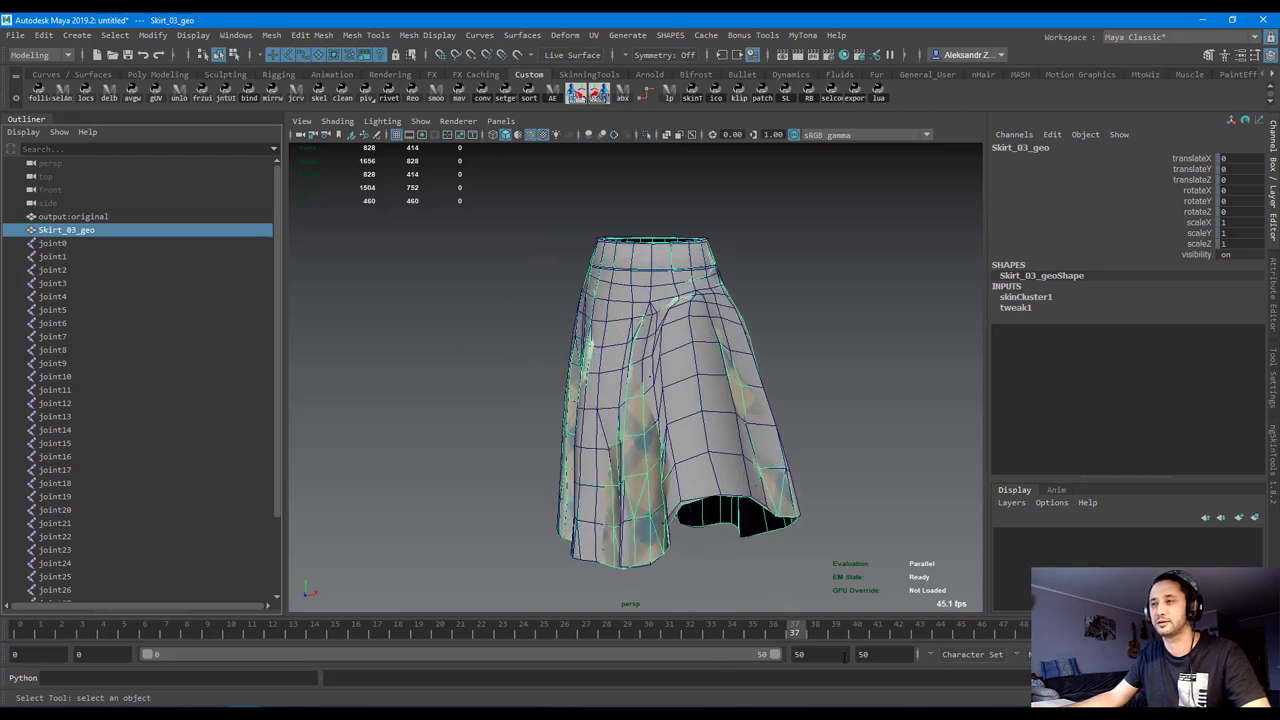
- Set the playback range end to frame 10800 and scrub to frame 1055
double_click(808, 654)
text(100000)
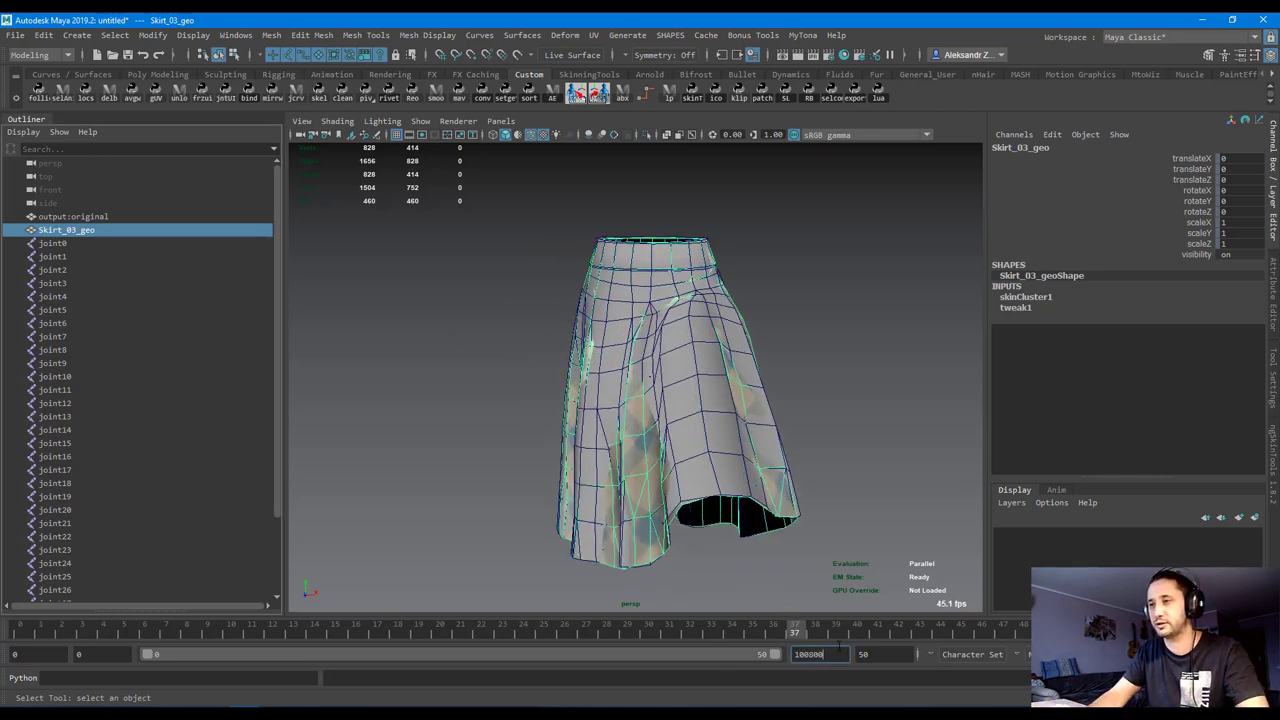
key(Return)
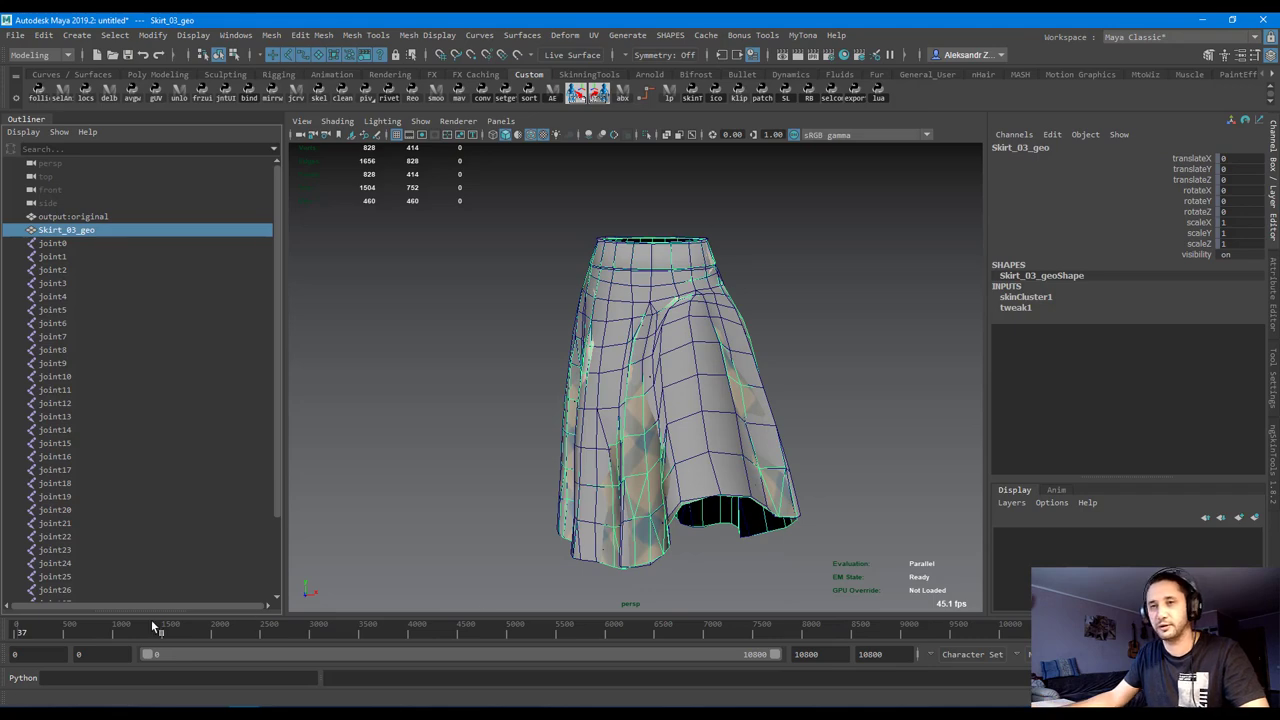
mouse_move(149, 628)
mouse_down()
mouse_move(86, 630)
mouse_move(124, 632)
mouse_up()
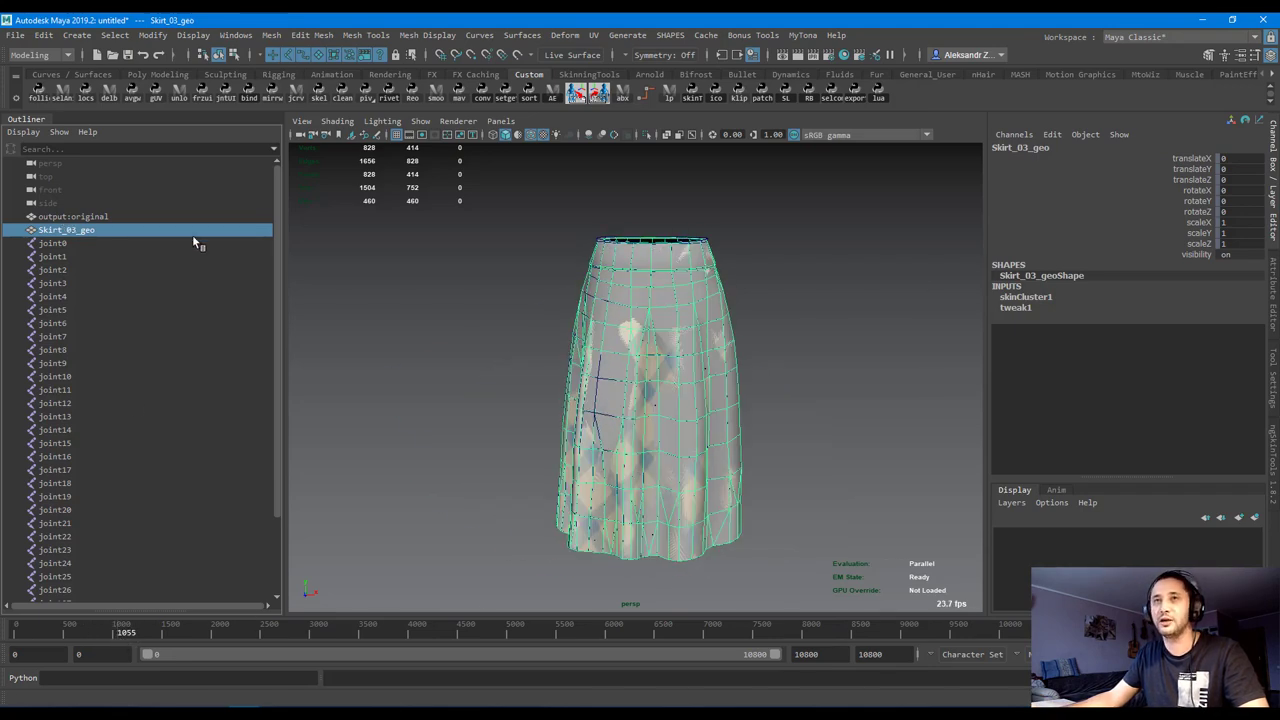
- Examine the imported joints and the output:original mesh, scrubbing to frame 2084 and beyond
click(64, 241)
scroll(115, 301, down, 2)
click(226, 632)
click(376, 568)
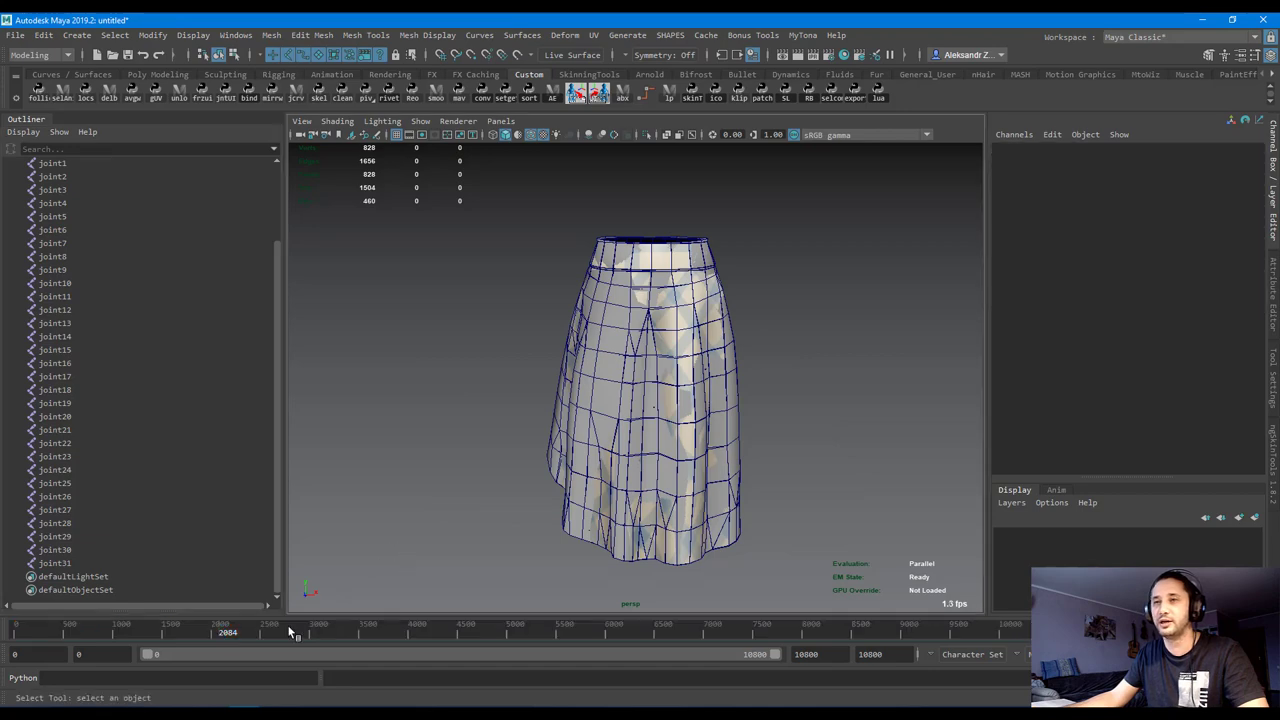
click(71, 269)
click(71, 429)
scroll(95, 366, up, 2)
click(78, 218)
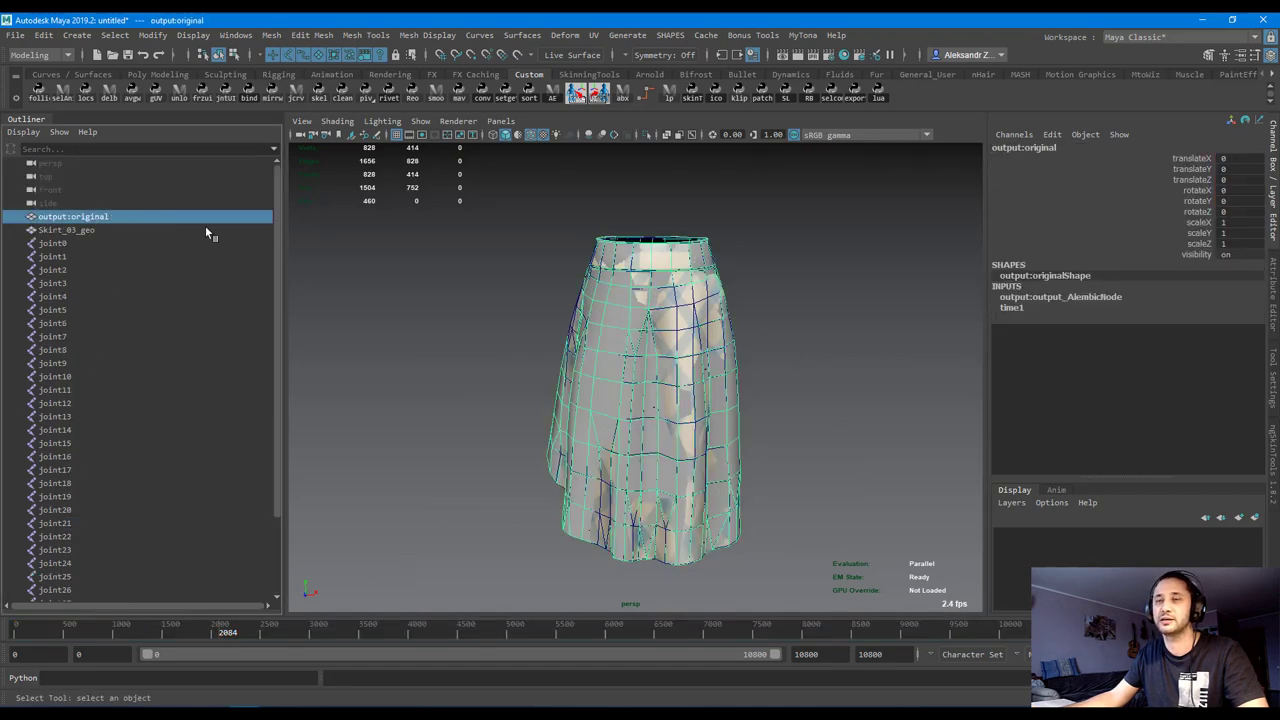
drag(228, 632, 317, 677)
alt+drag(450, 450, 603, 631)
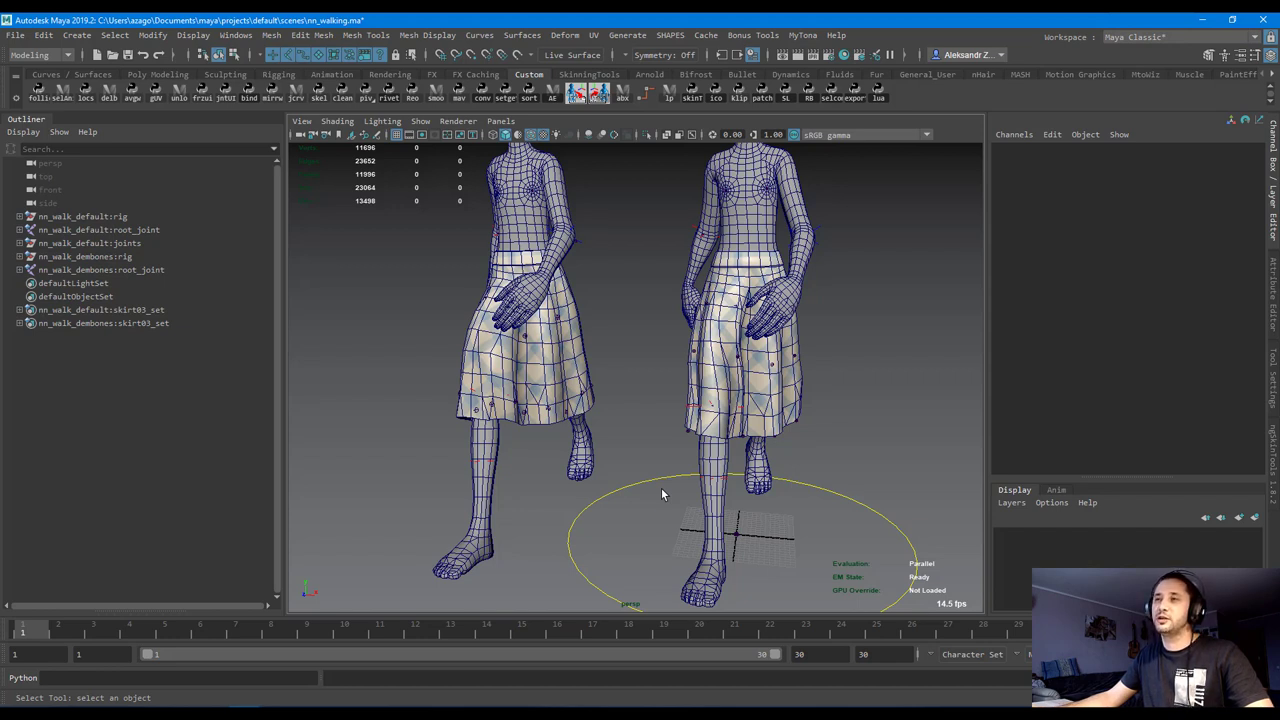
- Select nn_walk_default:joints and inspect its skirt joints from several angles in wireframe and textured display
click(118, 246)
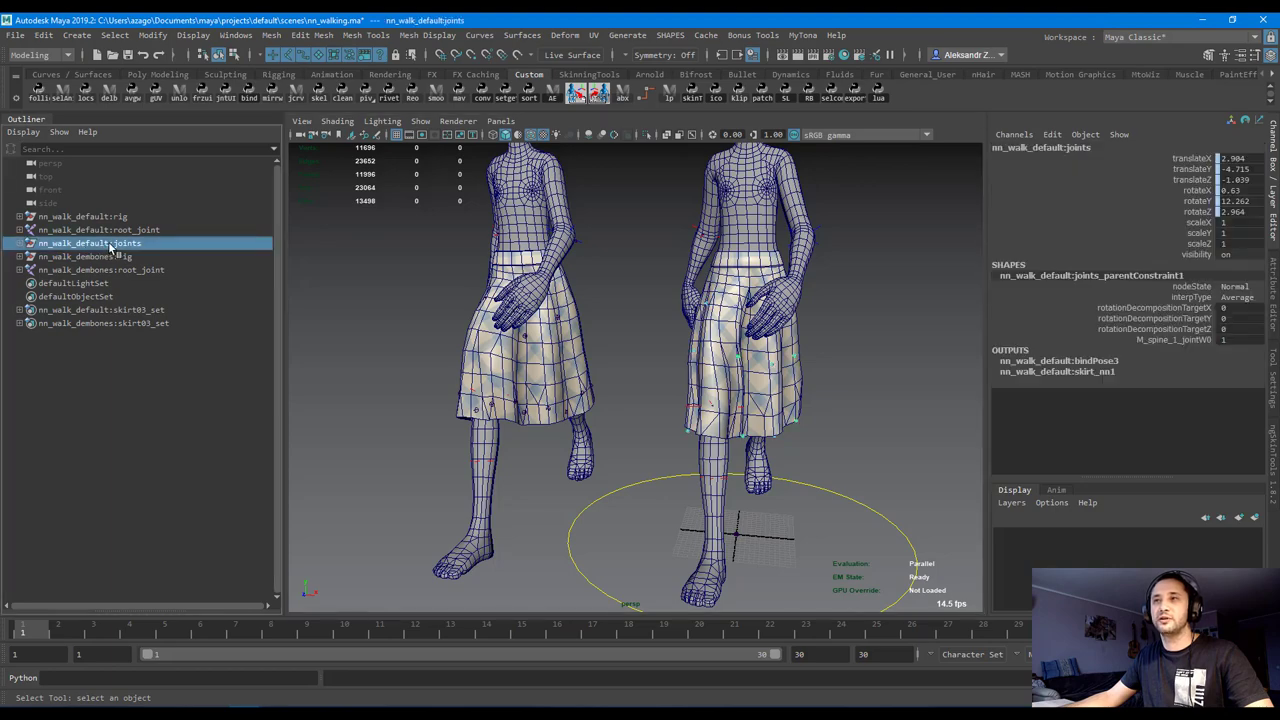
key(4)
alt+drag(572, 316, 329, 286)
key(5)
key(4)
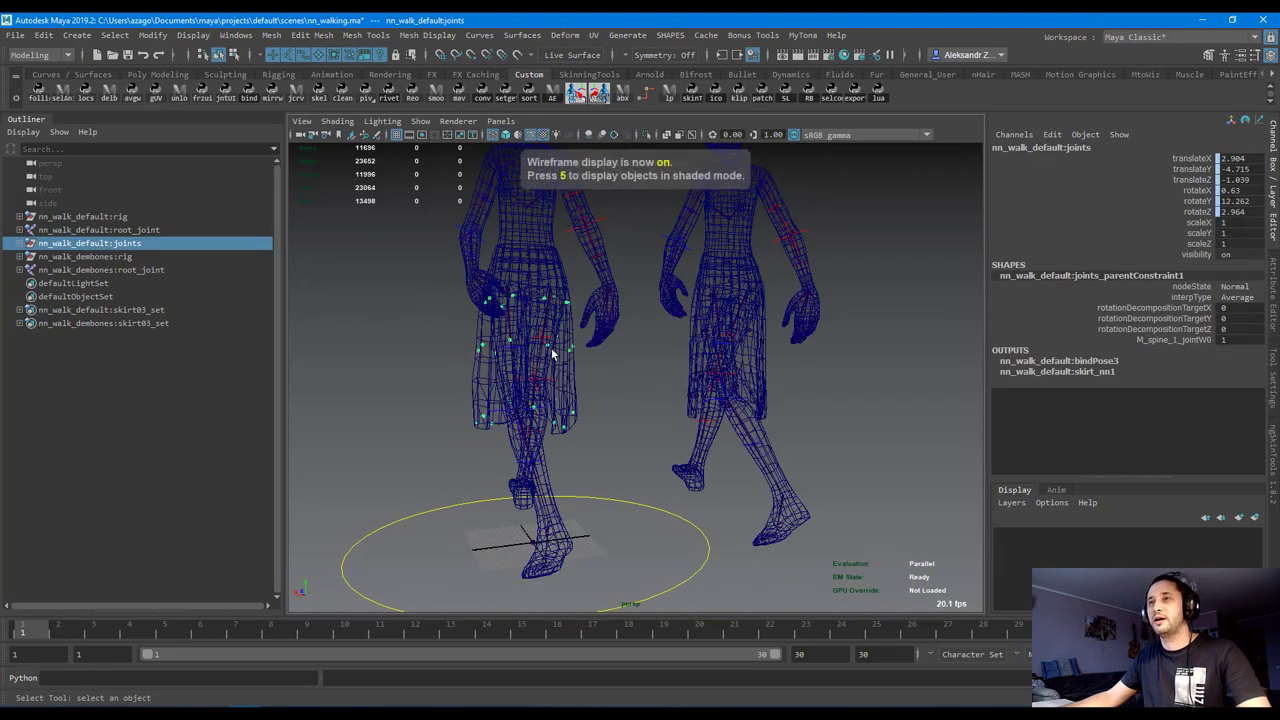
key(6)
alt+drag(468, 417, 746, 421)
alt+drag(585, 384, 668, 381)
- Select skirt03_root_joint under nn_walk_dembones:root_joint and inspect its joints in wireframe and textured display
click(92, 257)
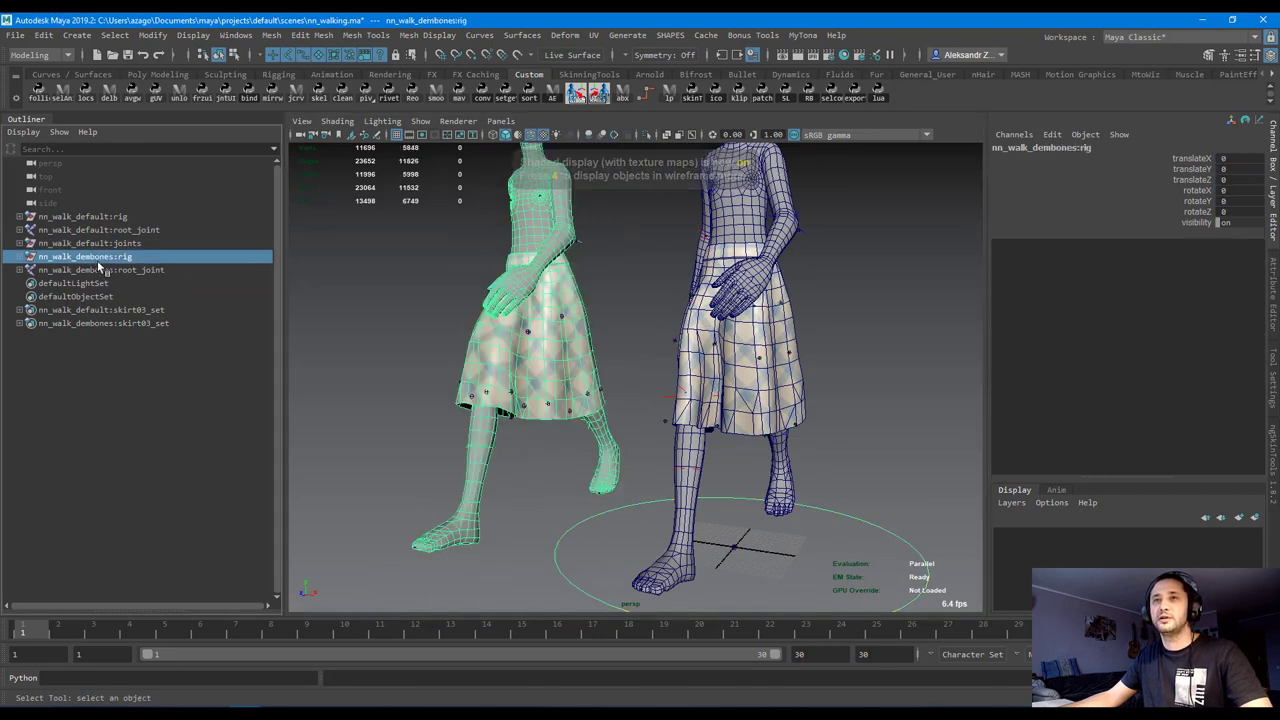
click(19, 269)
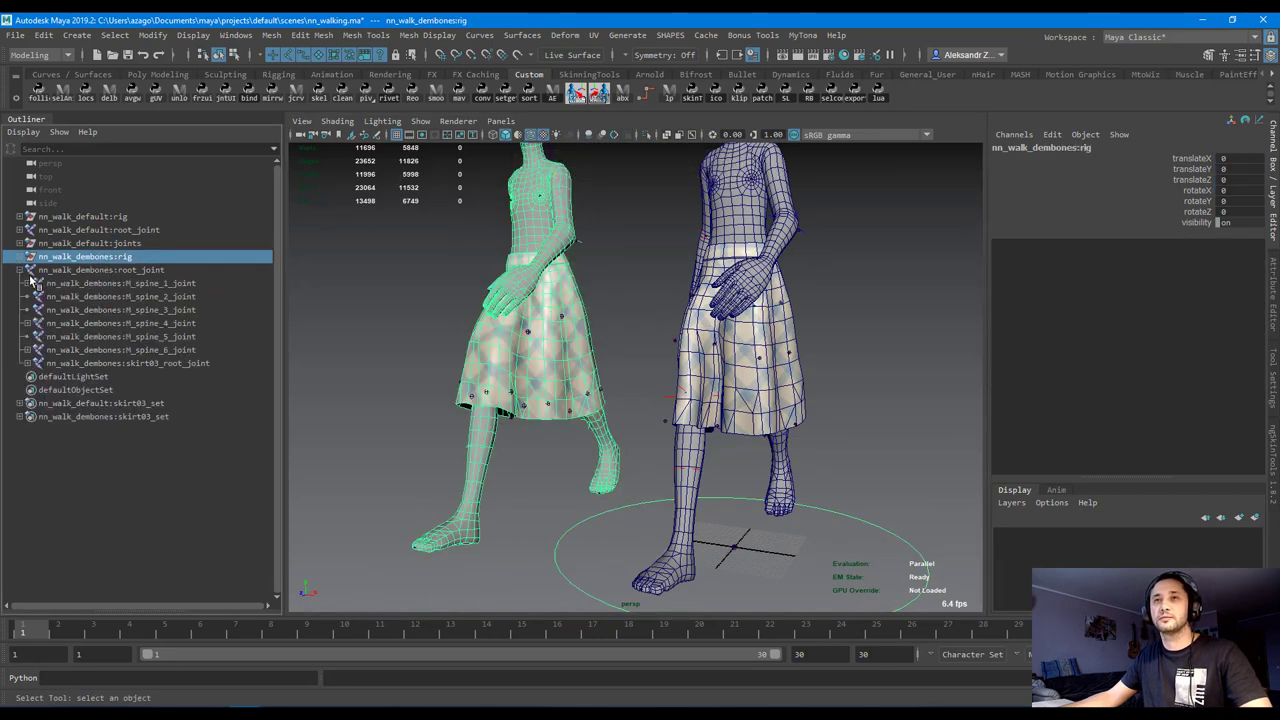
click(120, 363)
key(4)
click(513, 380)
key(ctrl+z)
mouse_move(543, 377)
alt+mouse_down()
mouse_move(831, 334)
mouse_move(586, 270)
mouse_move(493, 282)
alt+mouse_up()
key(6)
key(4)
key(6)
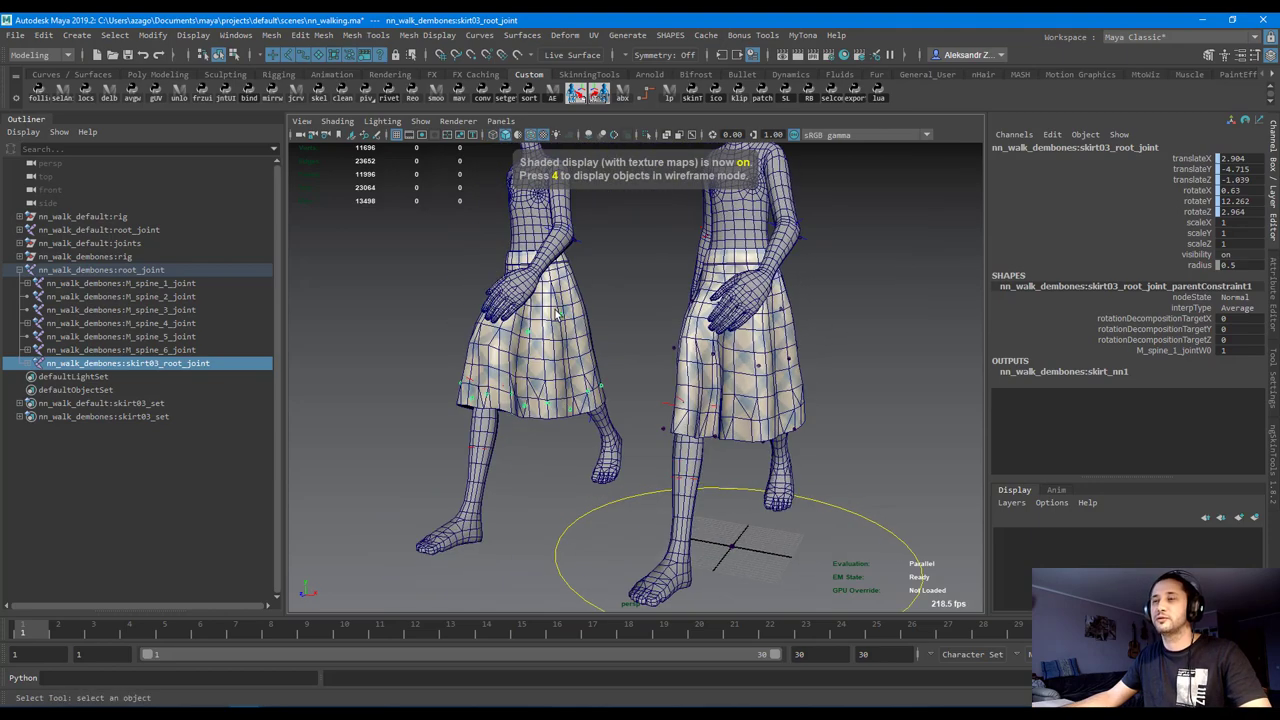
- Clear the selection and play the walk animation, comparing both characters' skirts from the front and back
alt+drag(557, 316, 473, 291)
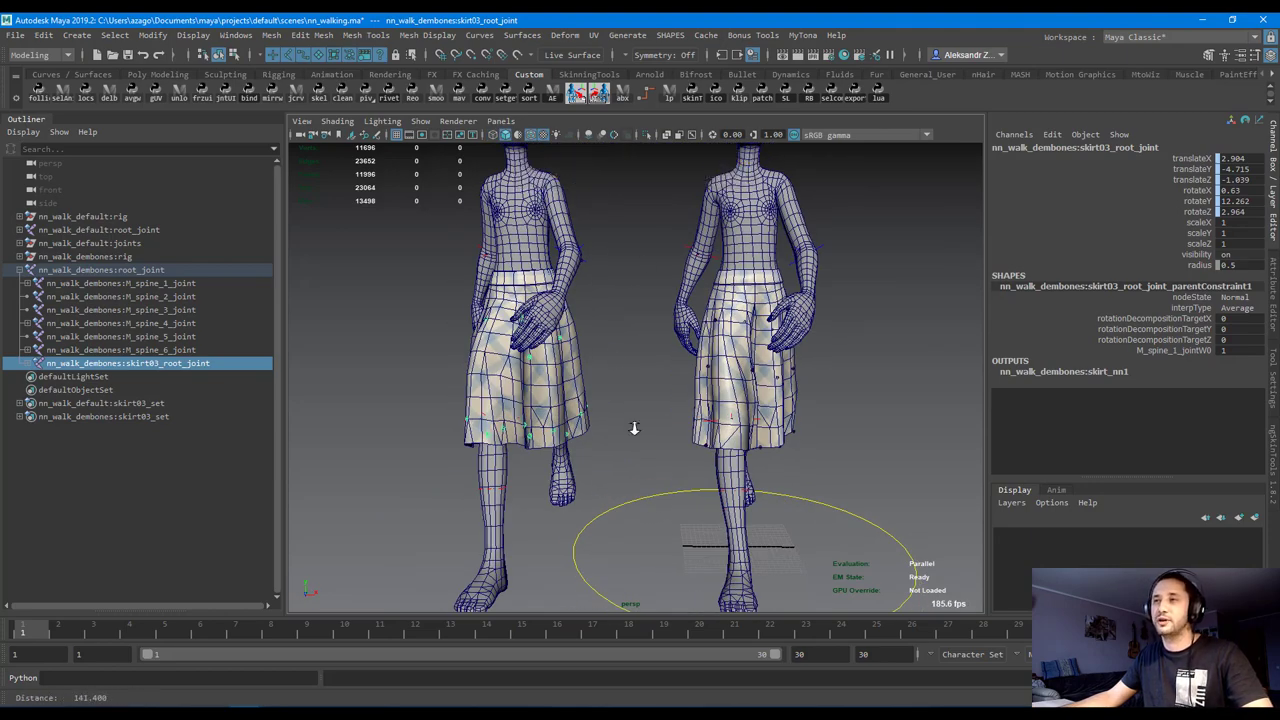
alt+right_drag(634, 424, 618, 367)
click(618, 367)
key(alt+v)
alt+drag(790, 305, 767, 311)
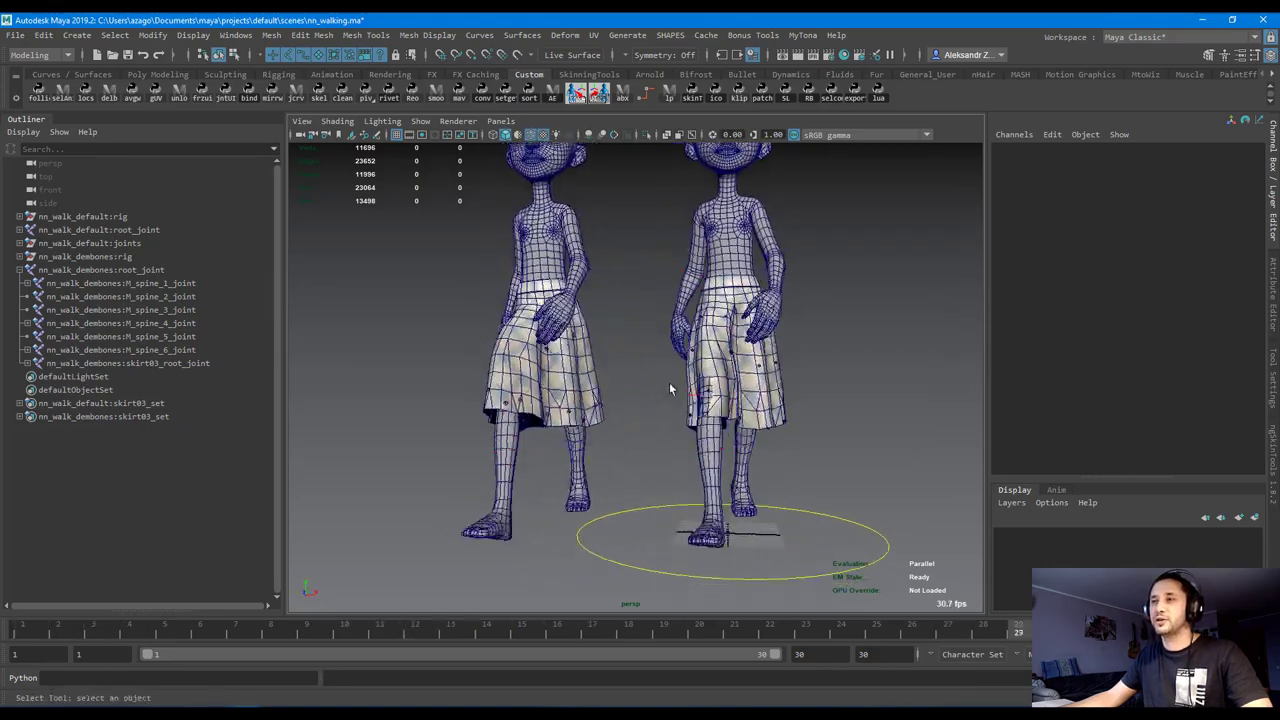
alt+drag(726, 381, 560, 356)
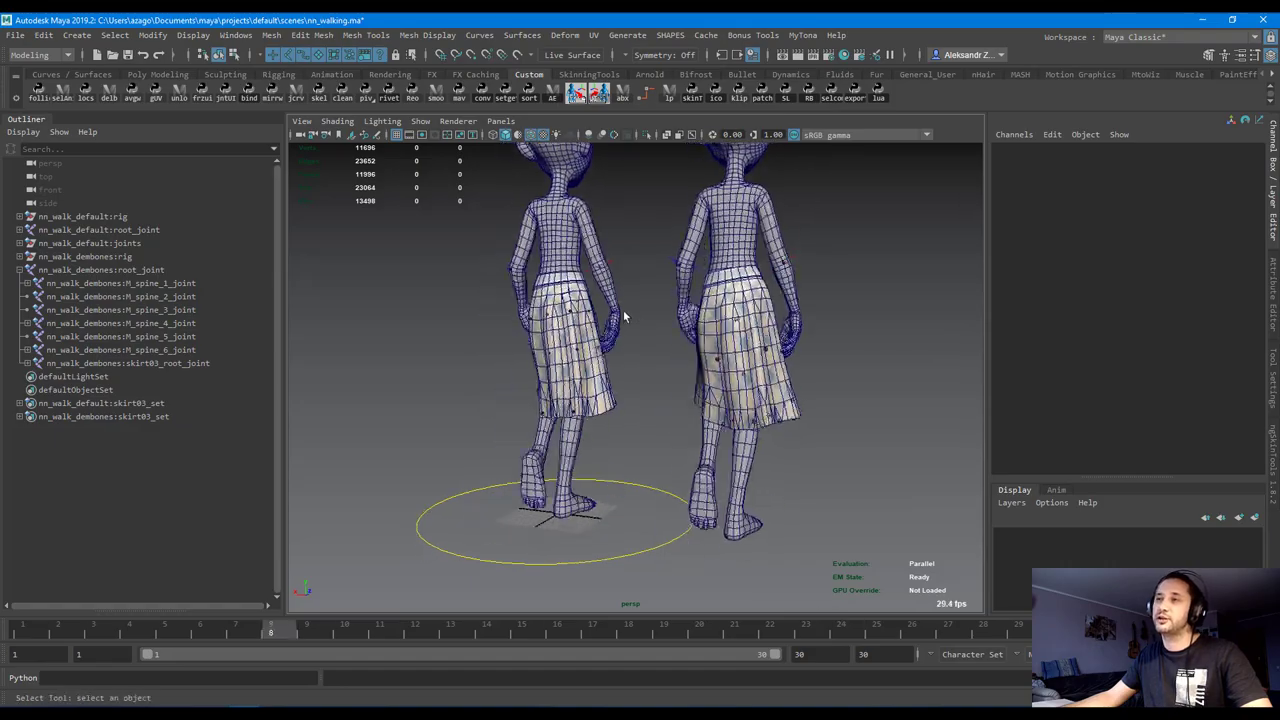
alt+drag(641, 301, 570, 314)
- Switch to Unreal Editor, view the project's Skirt plugin in the plugin list, and close the list
key(alt+Tab)
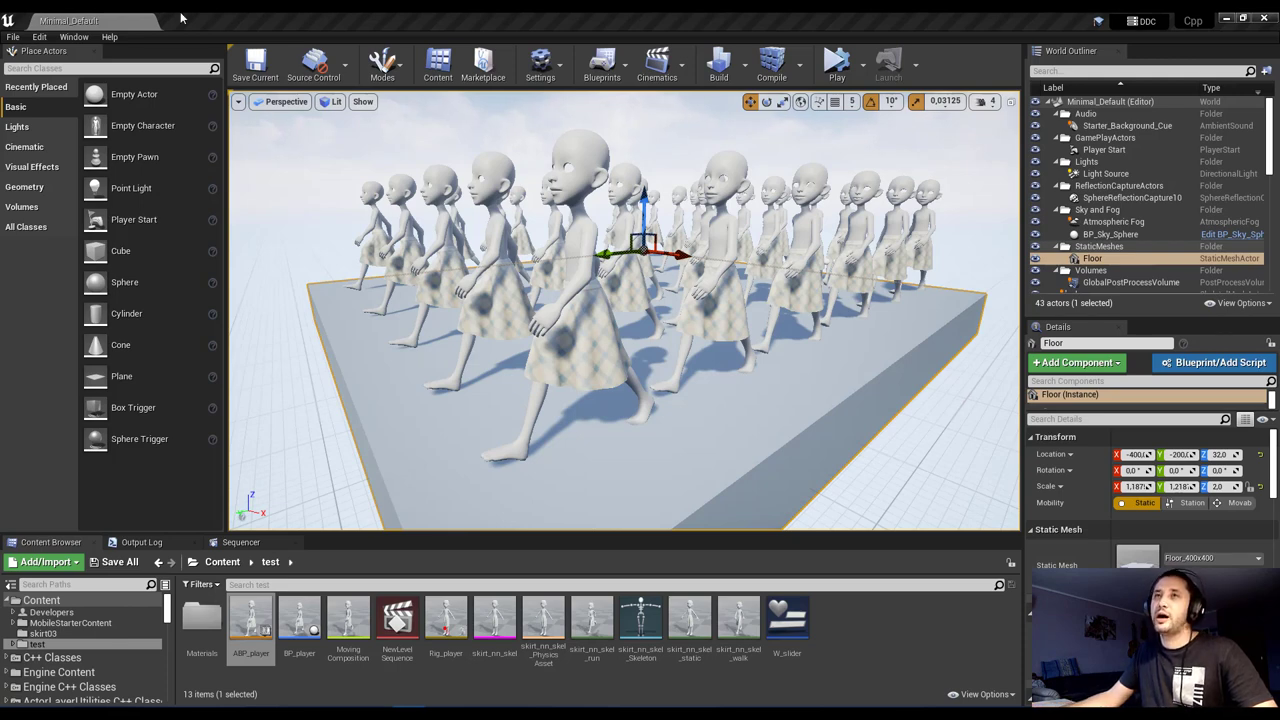
click(40, 37)
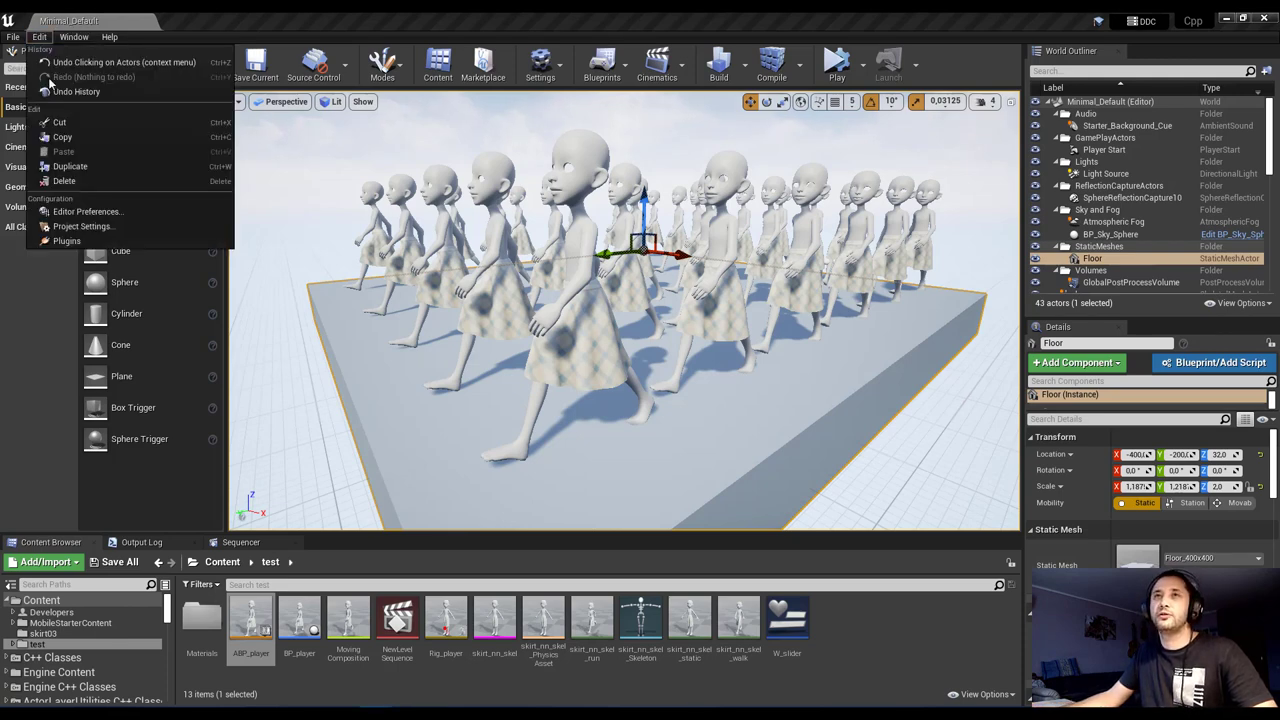
click(83, 241)
click(108, 160)
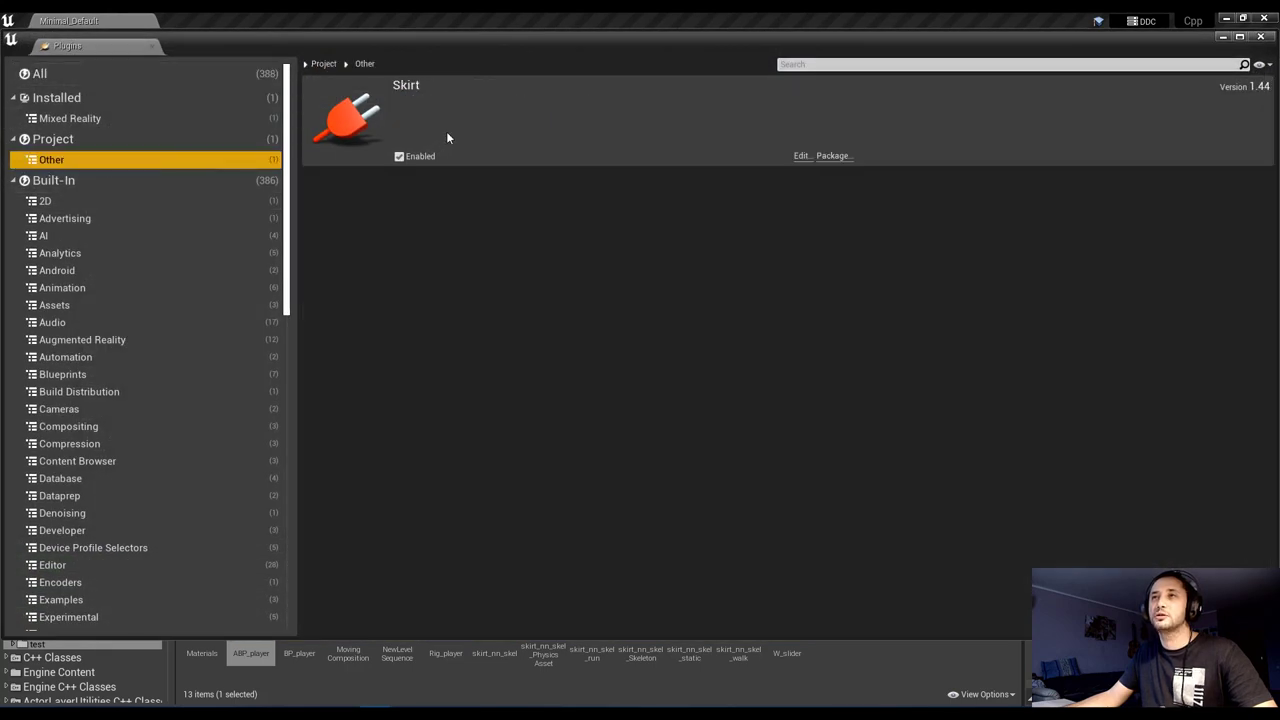
click(1262, 37)
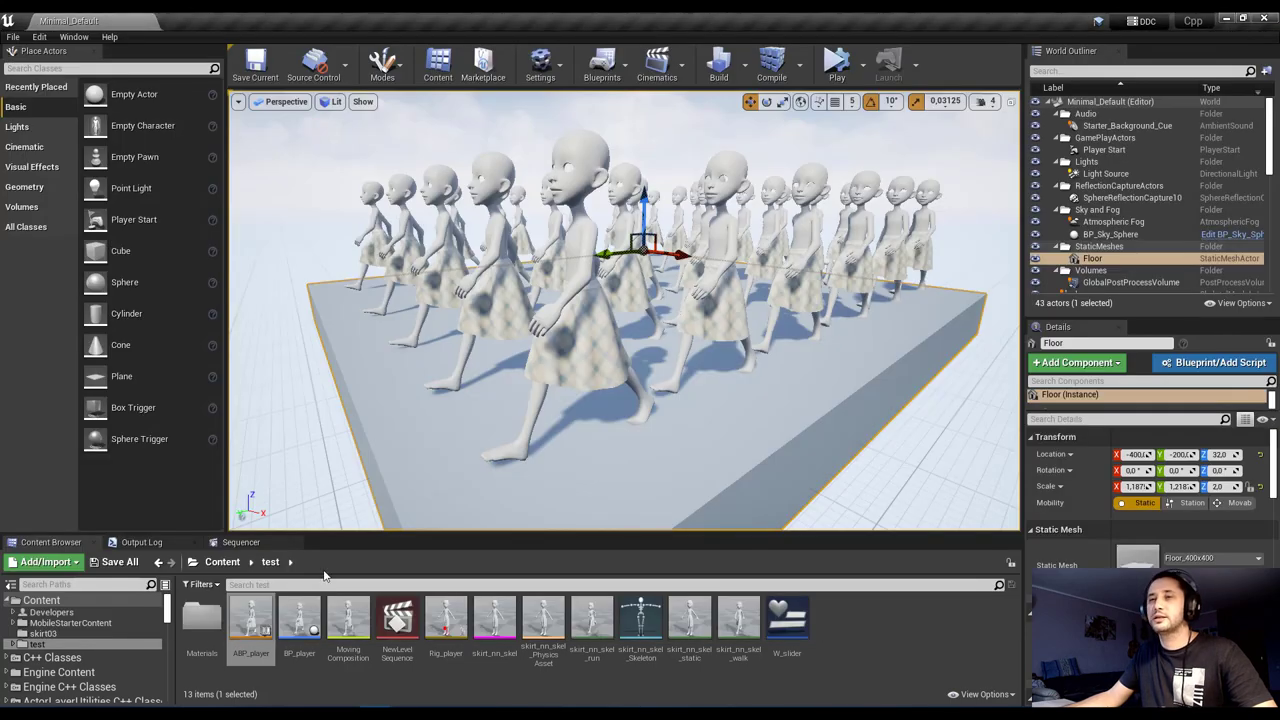
- Connect Play MovingComposition directly to Output Pose in the ABP_player AnimGraph, and simulate the level without the skirt network
double_click(252, 618)
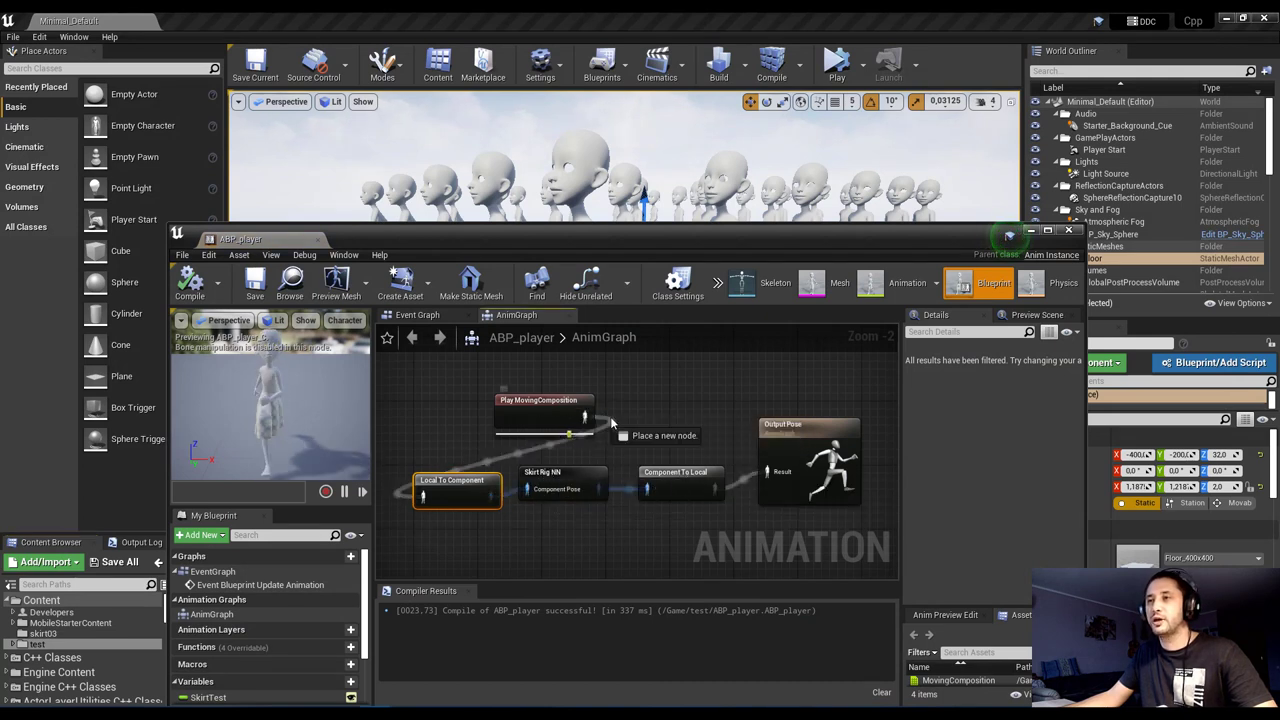
drag(780, 477, 768, 472)
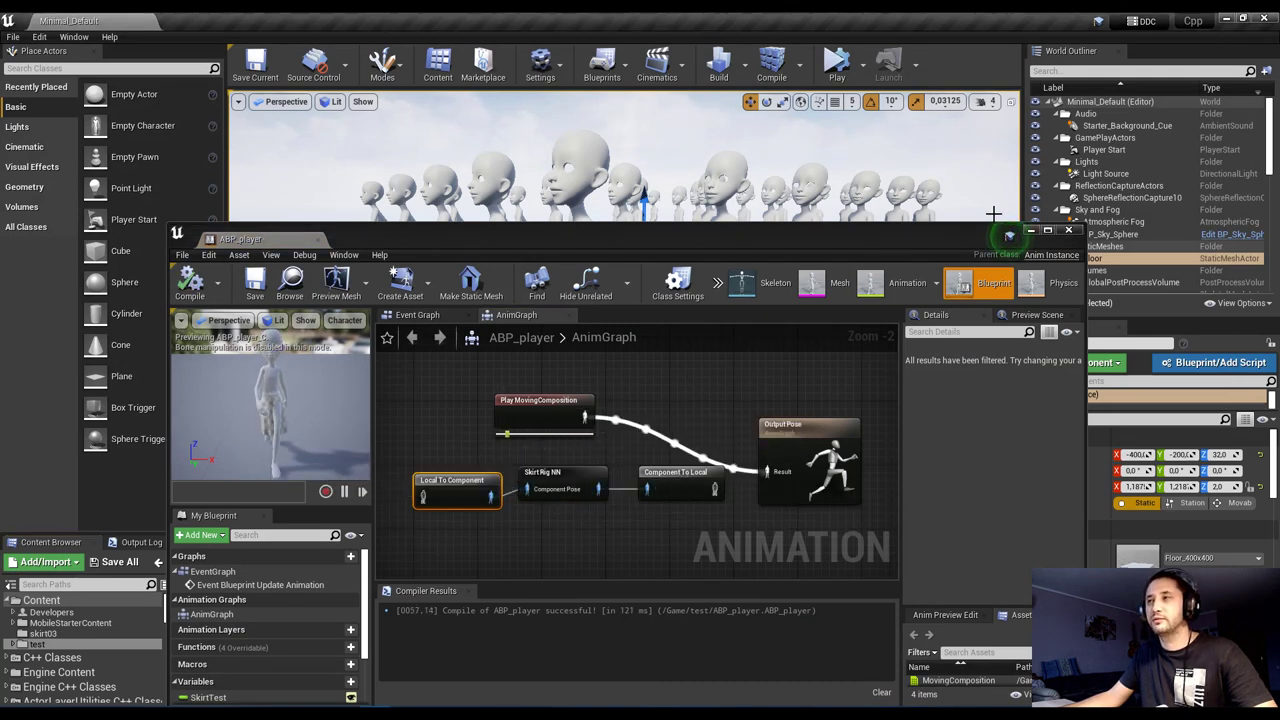
click(837, 65)
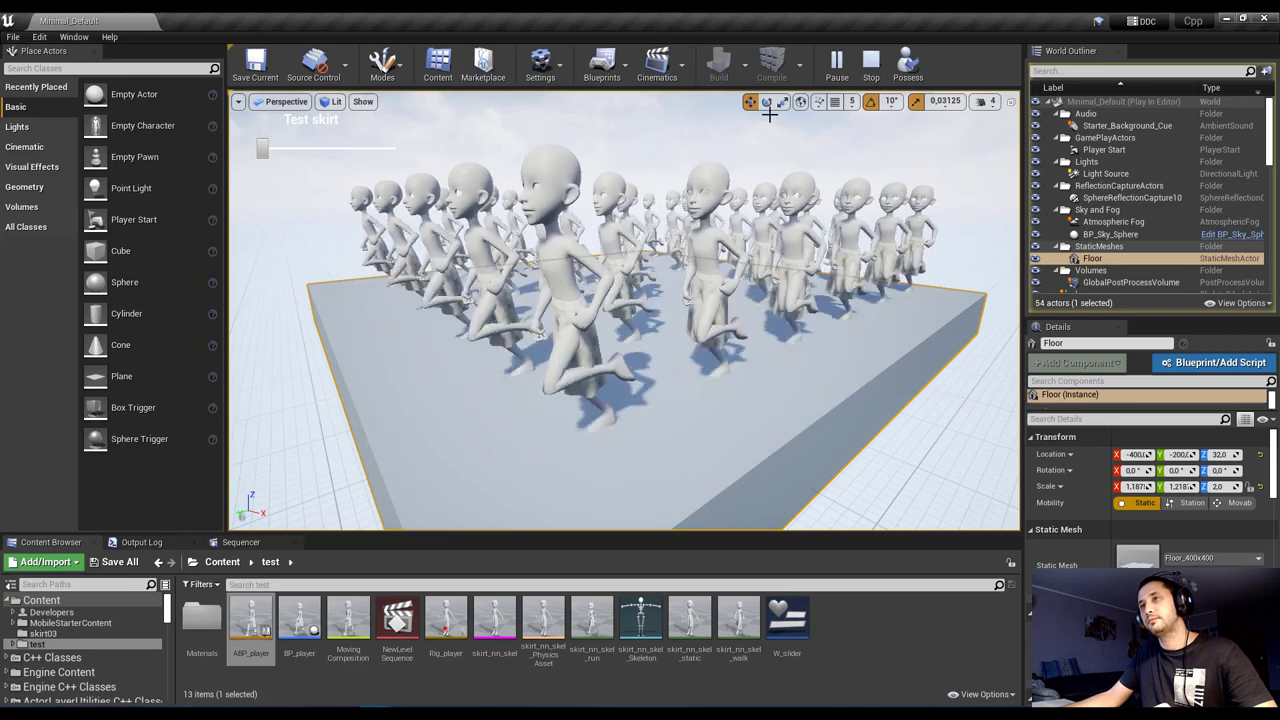
click(870, 68)
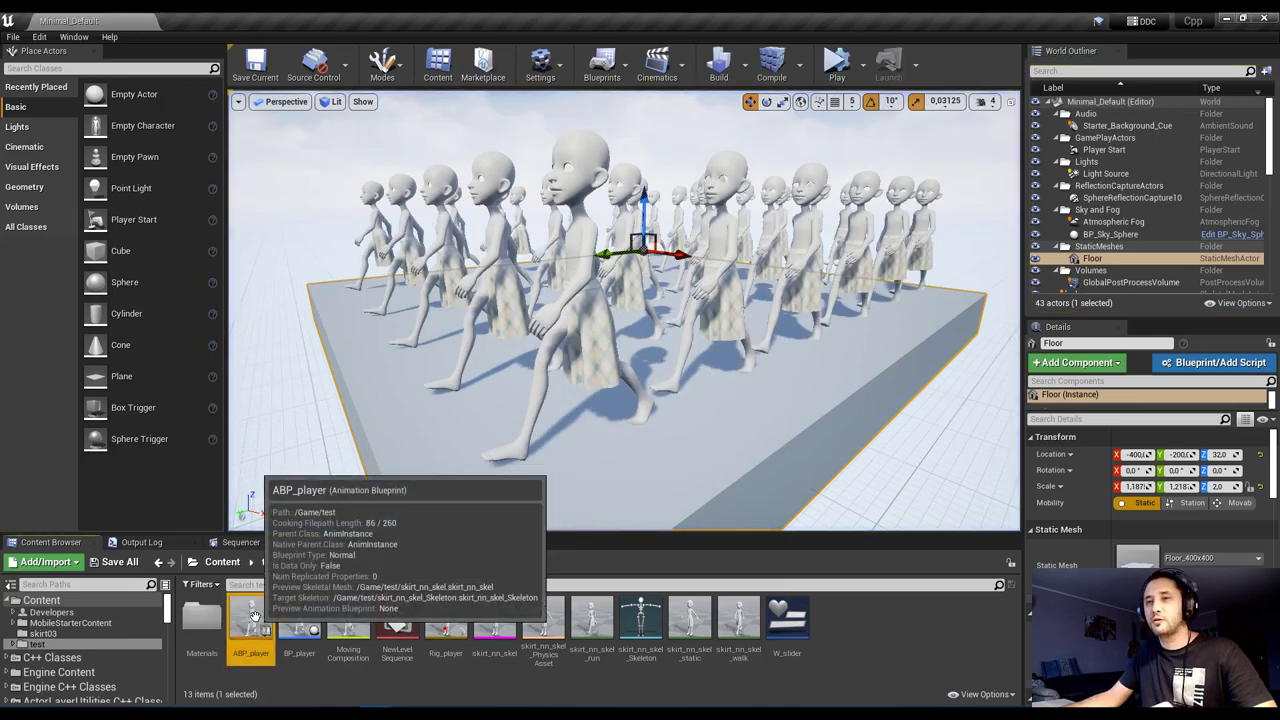
- Reconnect Play MovingComposition through Local To Component, Skirt Rig NN and Component To Local to Output Pose, test-simulating the level
double_click(251, 620)
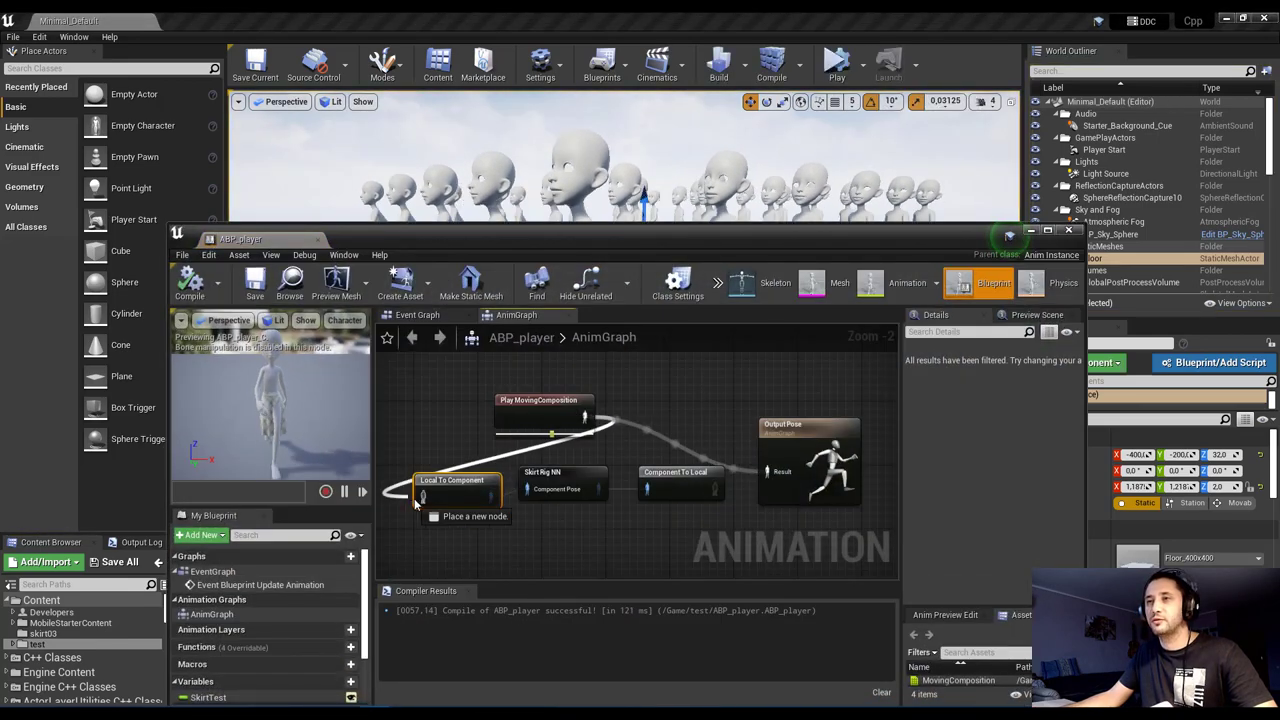
click(338, 466)
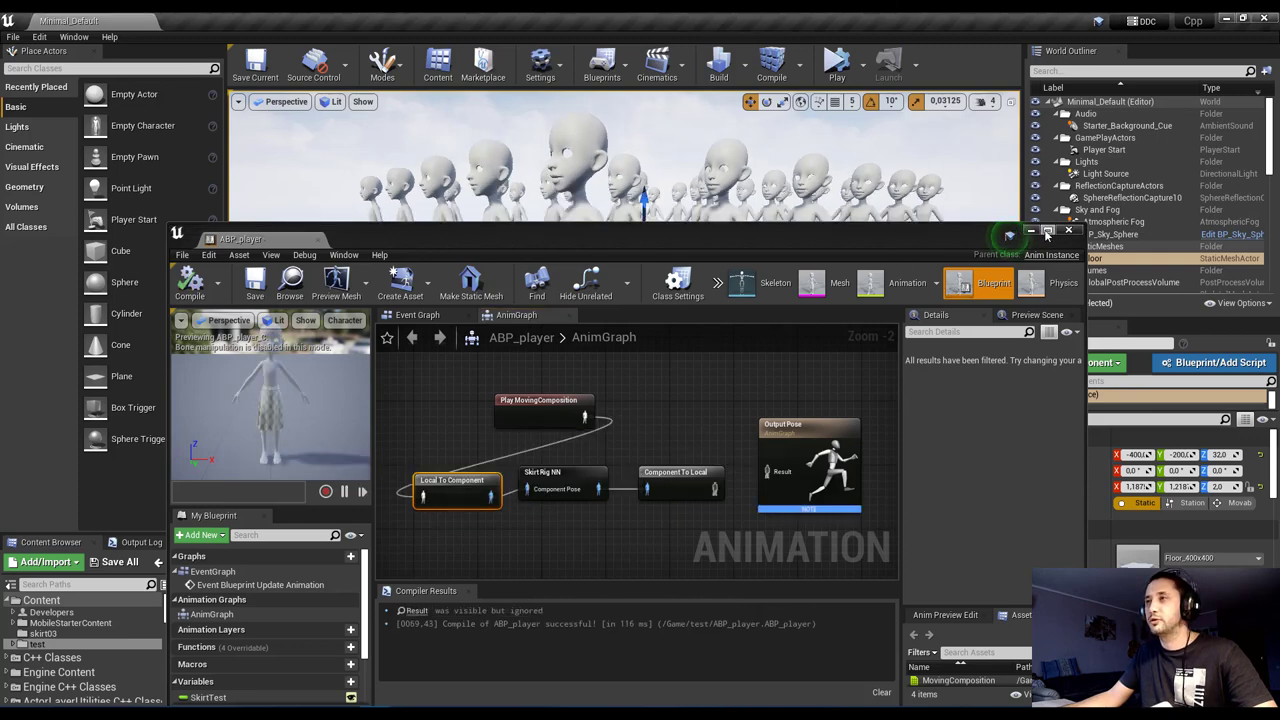
click(1048, 232)
click(837, 65)
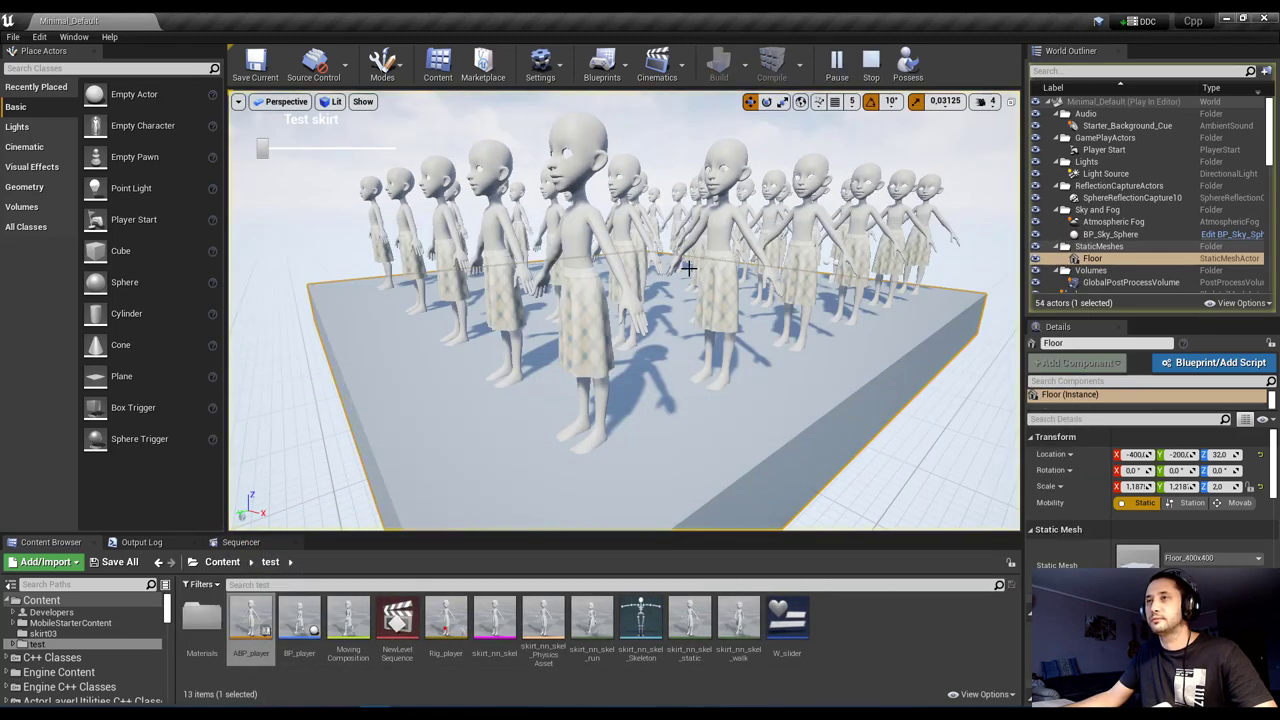
click(870, 70)
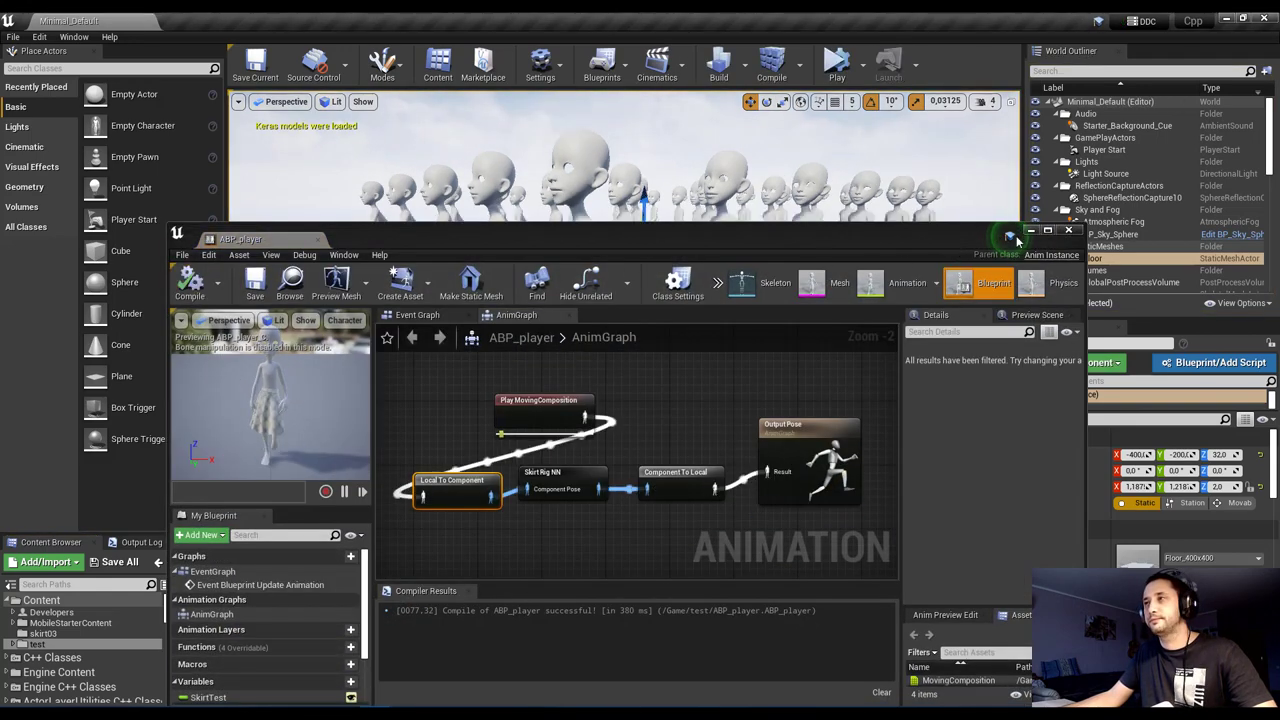
- Simulate the level with Skirt Rig NN connected, and inspect the running characters' skirts up close from the side and front
click(1031, 231)
click(837, 65)
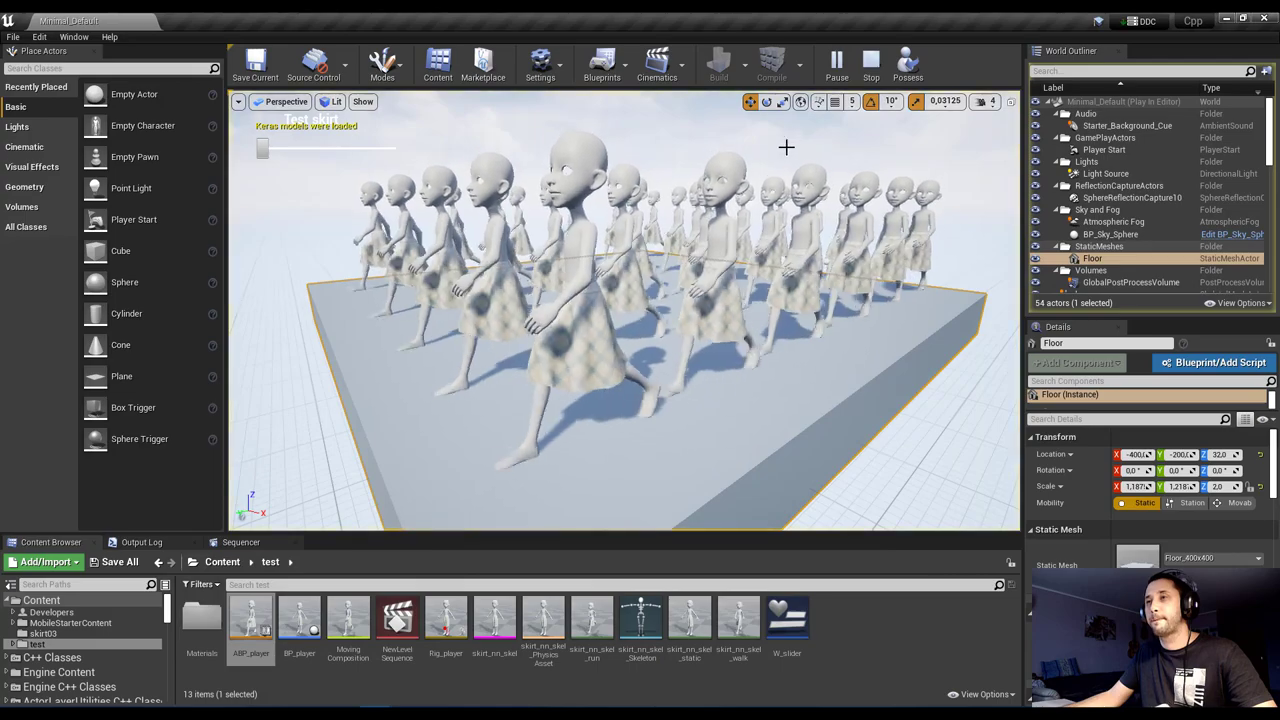
mouse_move(874, 200)
right_down()
mouse_move(774, 200)
mouse_move(874, 200)
right_up()
key(w)
click(874, 200)
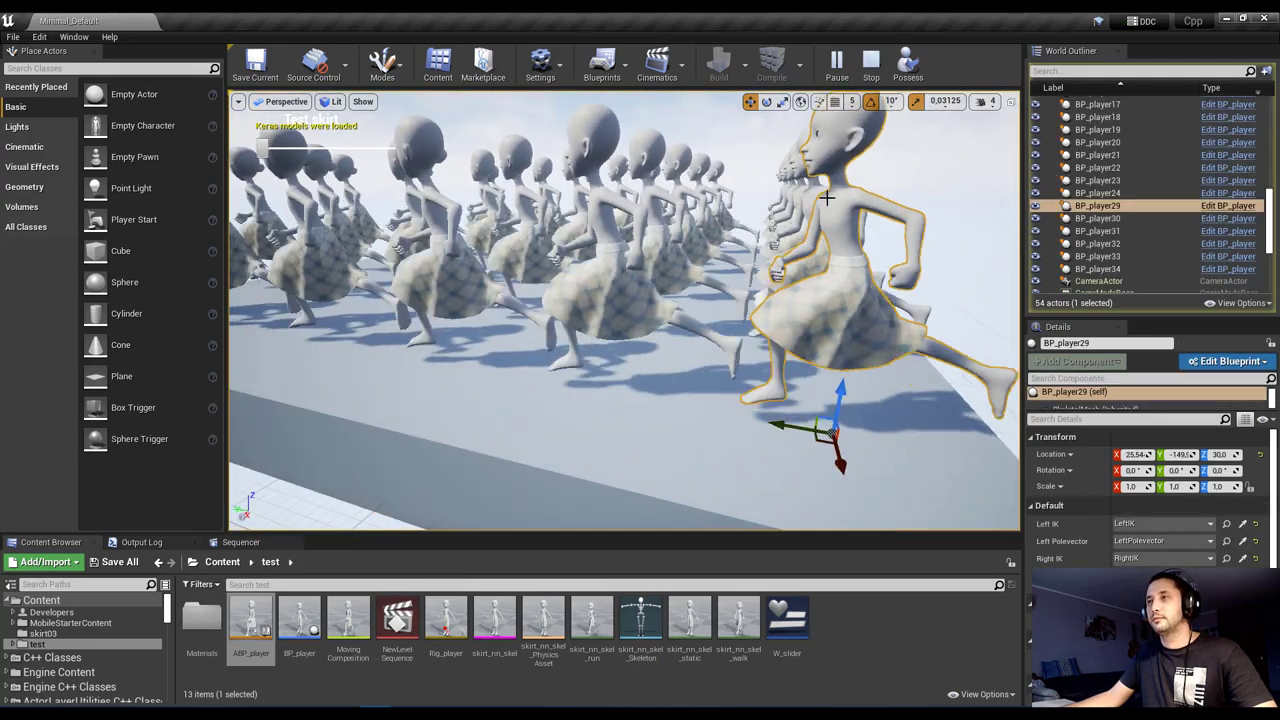
right_drag(791, 191, 791, 191)
key(d)
click(791, 191)
key(d)
right_drag(624, 209, 474, 186)
key(w)
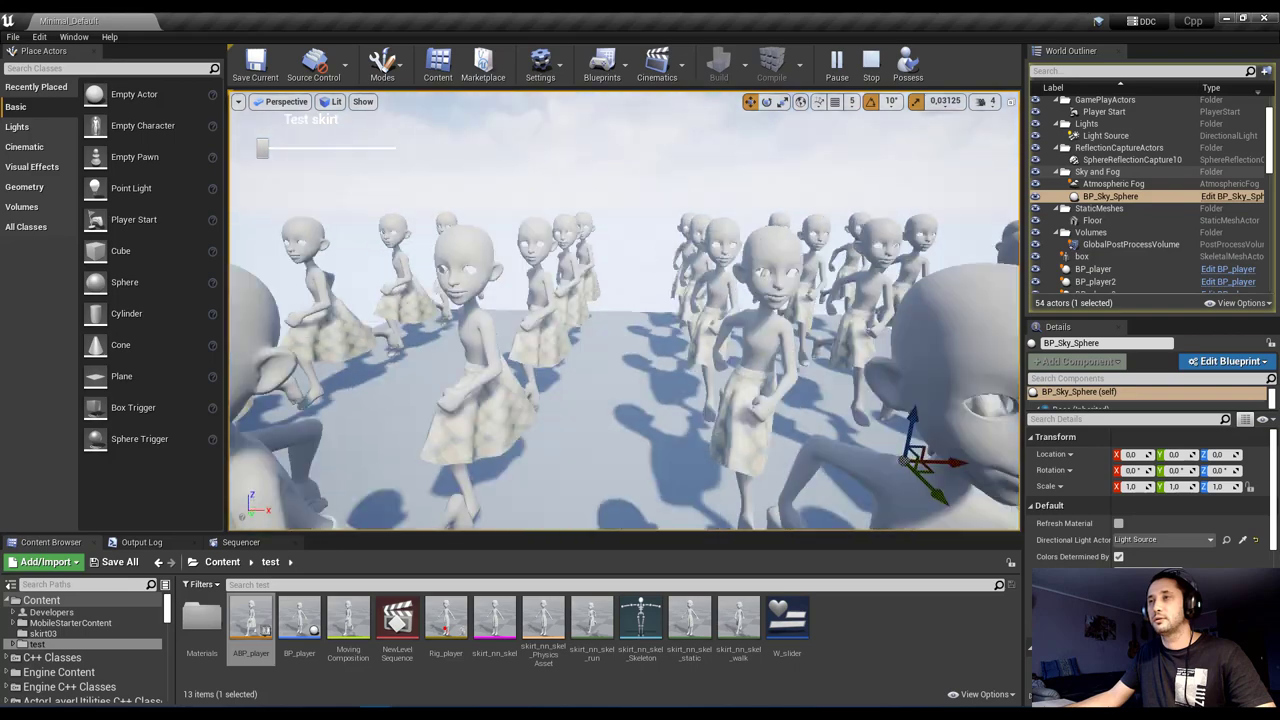
- Connect the Layered blend per bone output to Local To Component in the ABP_player AnimGraph, replacing the Play MovingComposition link
key(Escape)
double_click(250, 615)
right_drag(680, 566, 708, 447)
scroll(708, 447, down, 2)
right_drag(612, 508, 622, 443)
drag(622, 340, 564, 430)
key(Escape)
right_drag(622, 552, 622, 477)
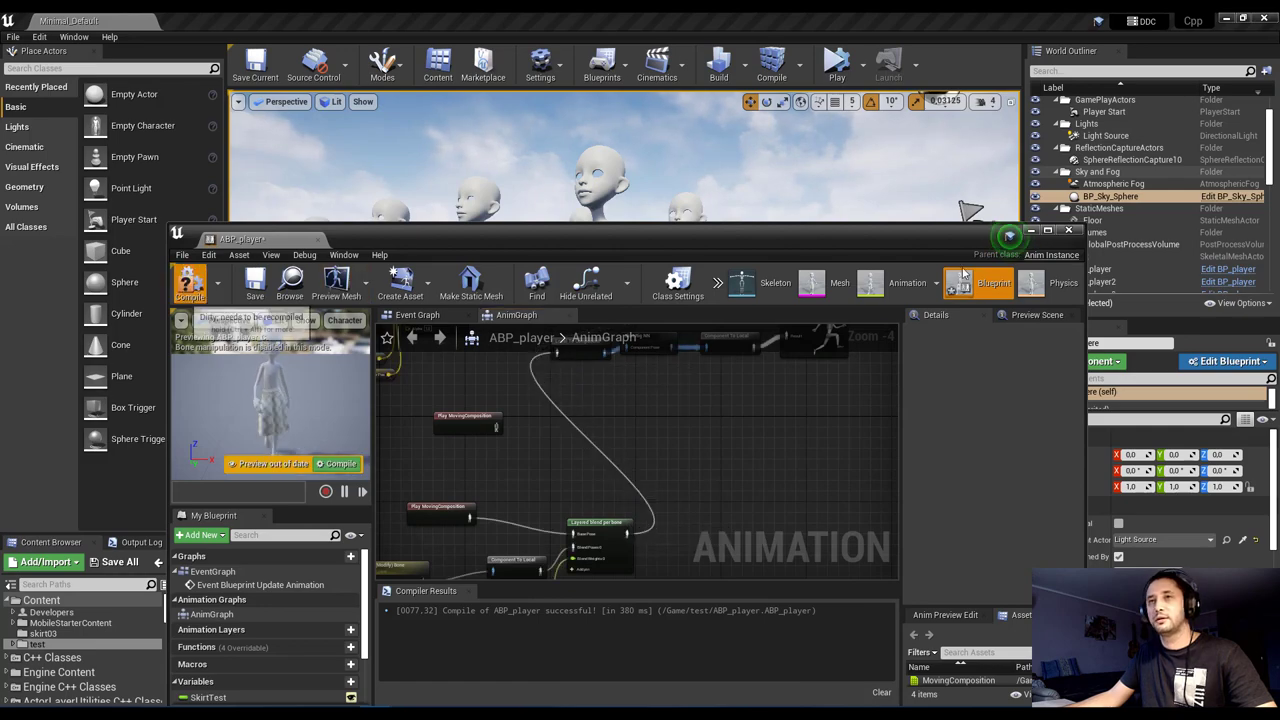
- Simulate the level, raise the Test skirt slider to its maximum, and view the characters' skirts from the side
click(1030, 231)
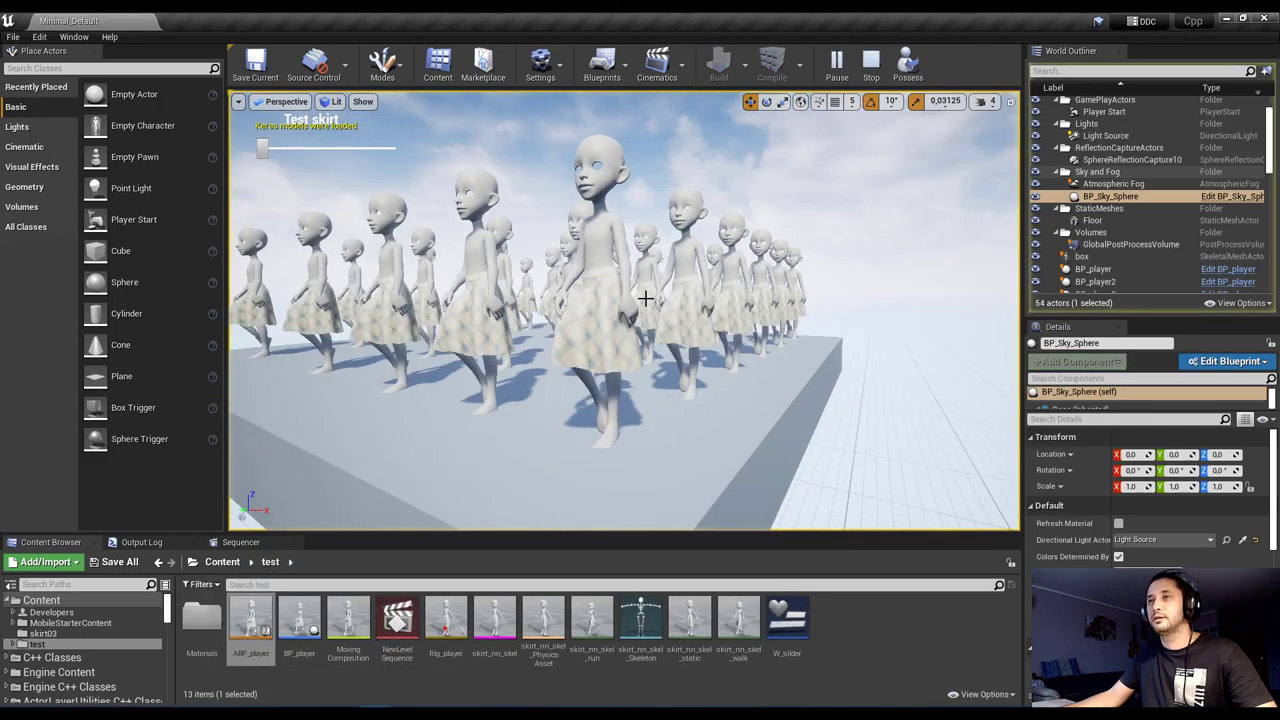
drag(310, 150, 398, 183)
alt+drag(729, 290, 430, 290)
right_drag(729, 290, 604, 307)
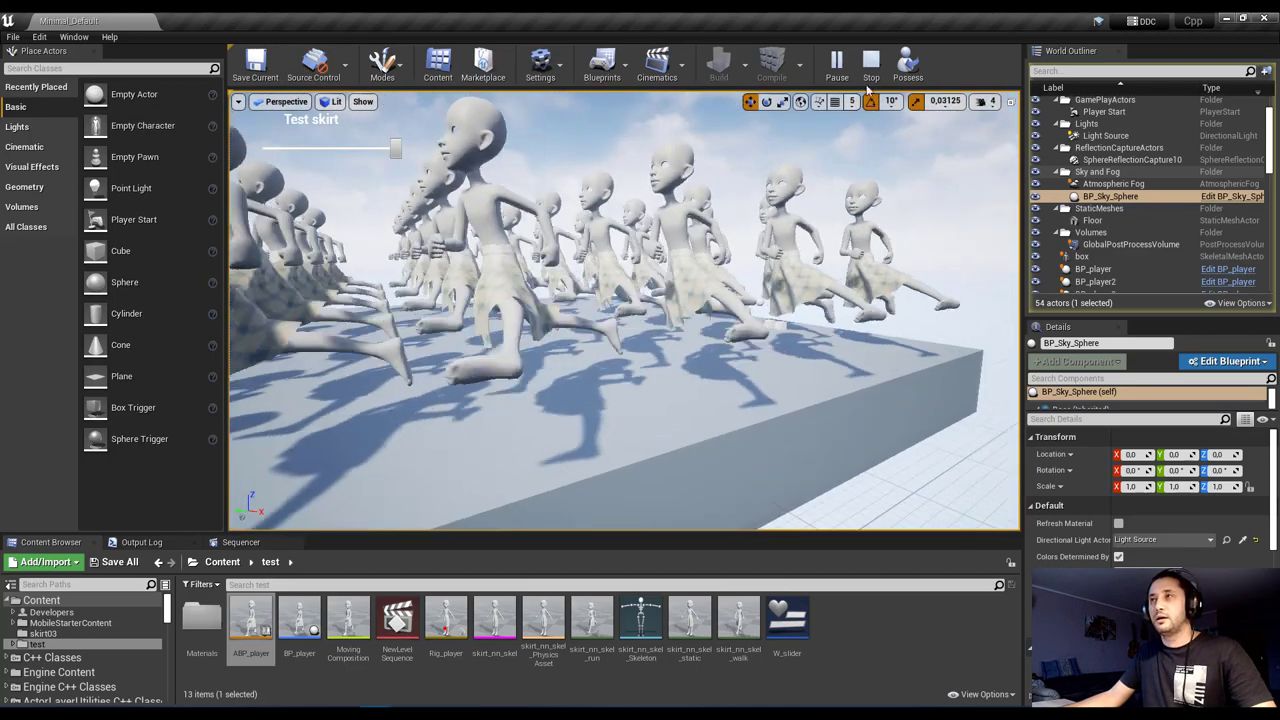
- End the simulation and connect the last Two Bone IK node's output to Skirt Rig NN's Component Pose in ABP_player
key(Escape)
double_click(250, 617)
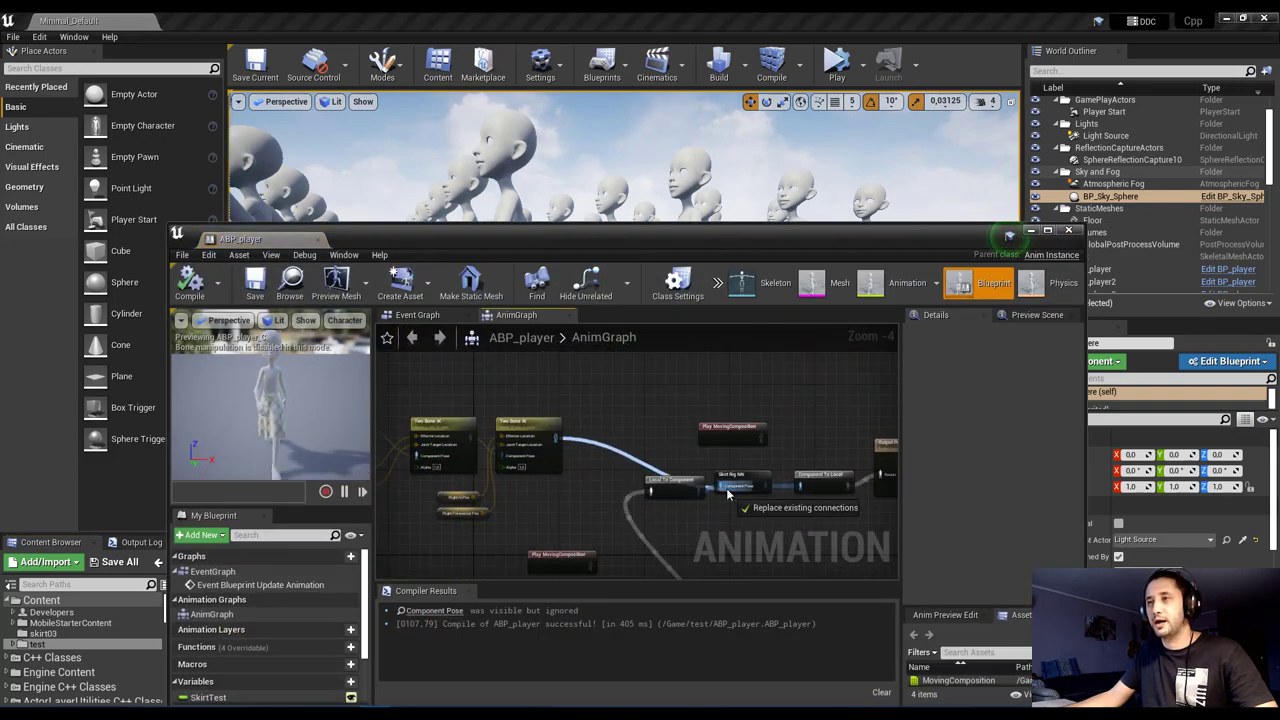
click(1031, 230)
- Clear the space around BP_player by deleting three neighbouring characters, including BP_player2 and BP_player29
alt+drag(760, 330, 660, 400)
click(805, 311)
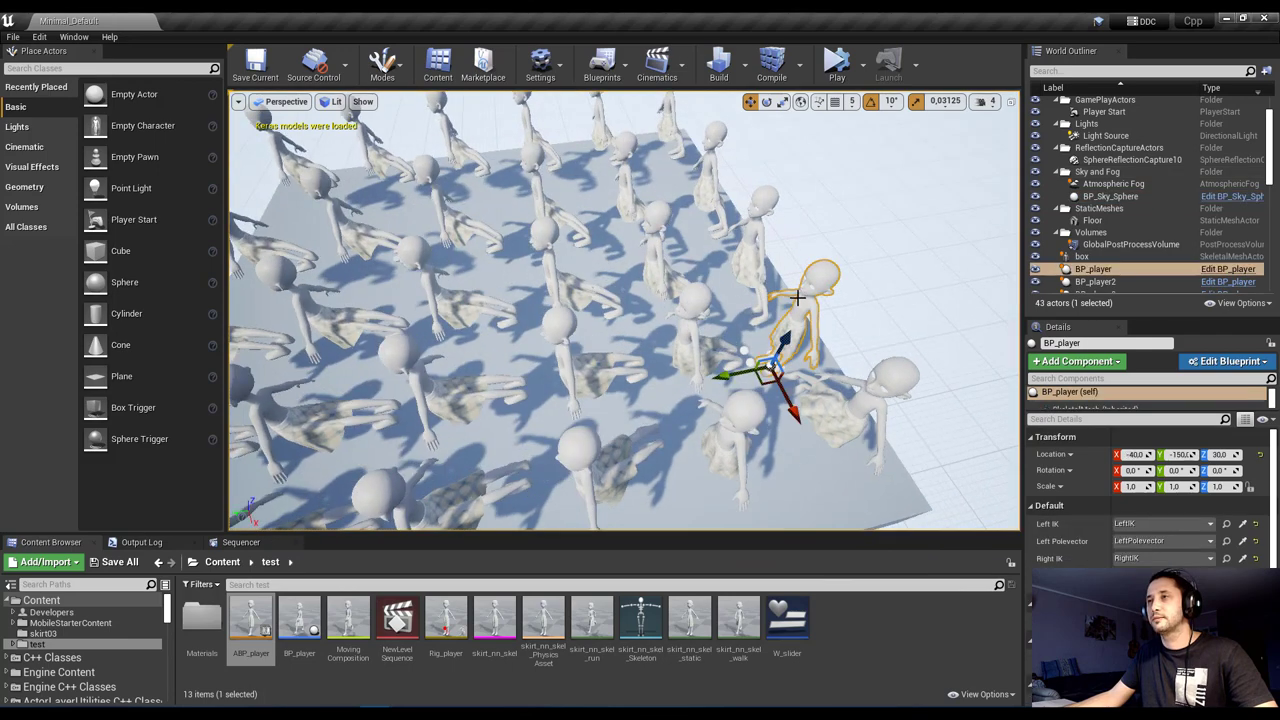
key(f)
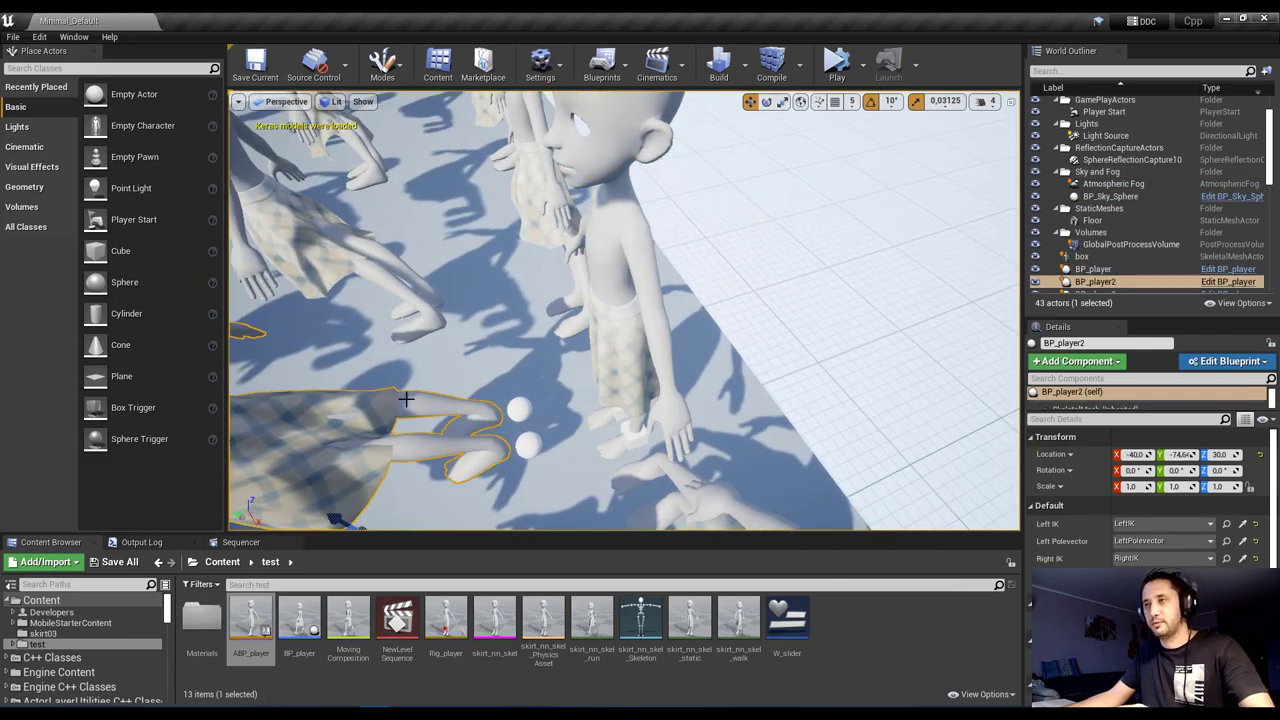
key(Delete)
click(572, 318)
key(Delete)
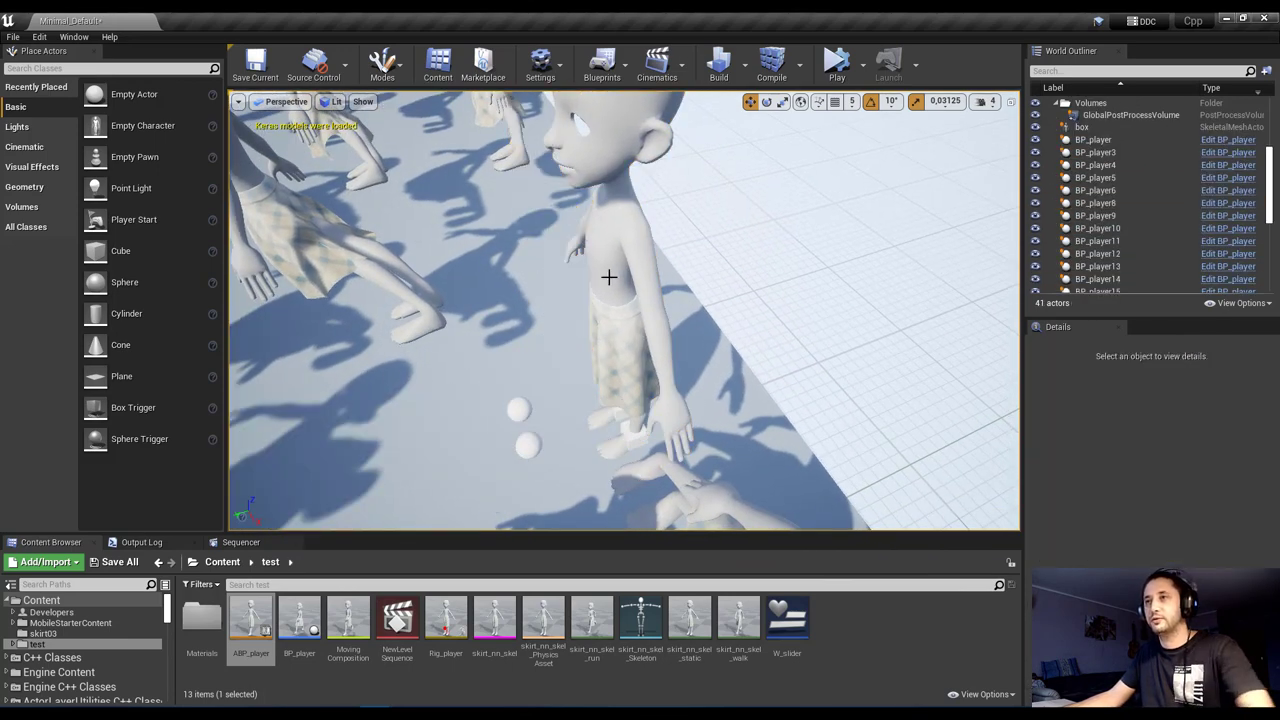
right_drag(606, 271, 614, 256)
click(686, 463)
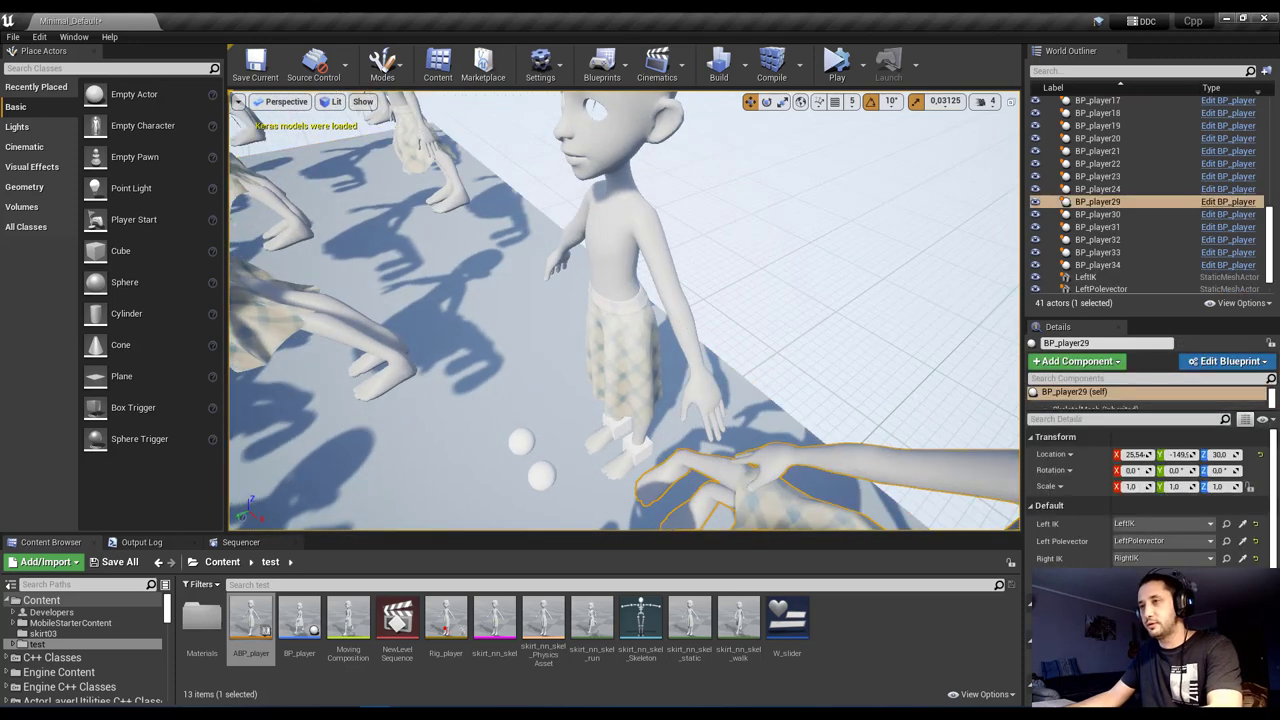
key(Delete)
- Simulate the level and raise the LeftIK cube to lift the remaining character's left foot under the skirt
right_drag(588, 300, 561, 344)
key(alt+s)
click(640, 432)
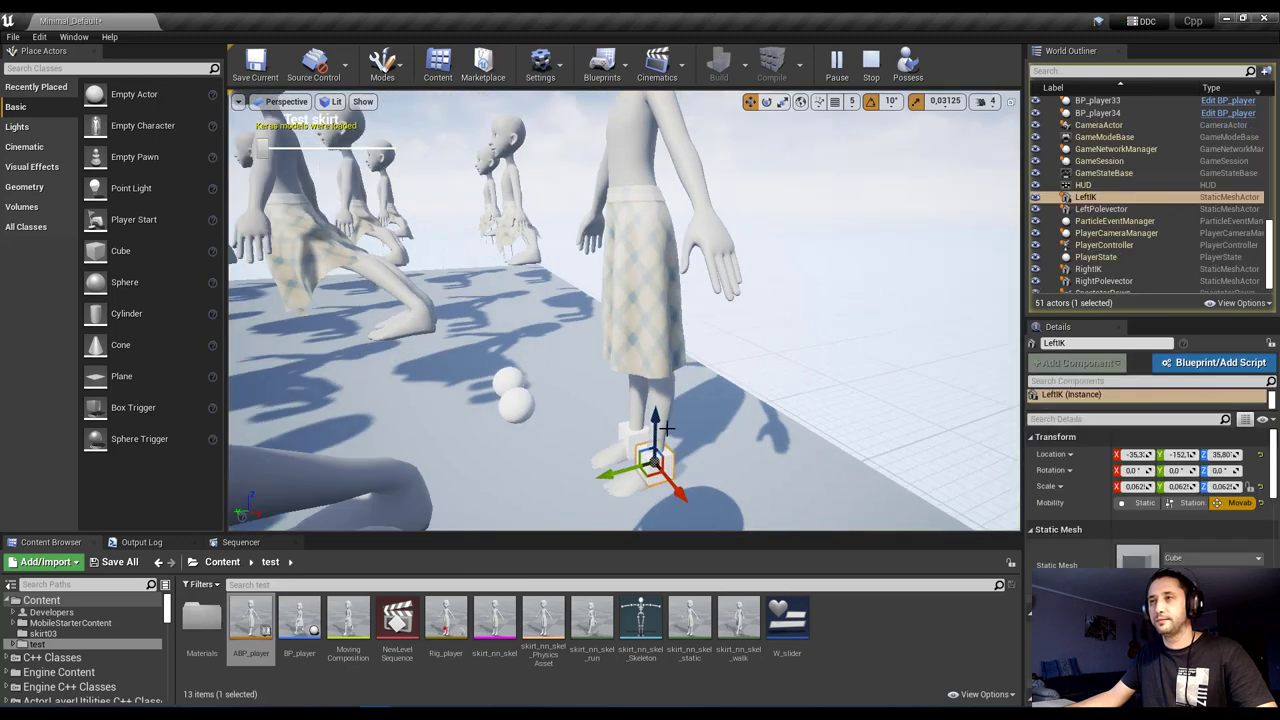
drag(657, 422, 634, 352)
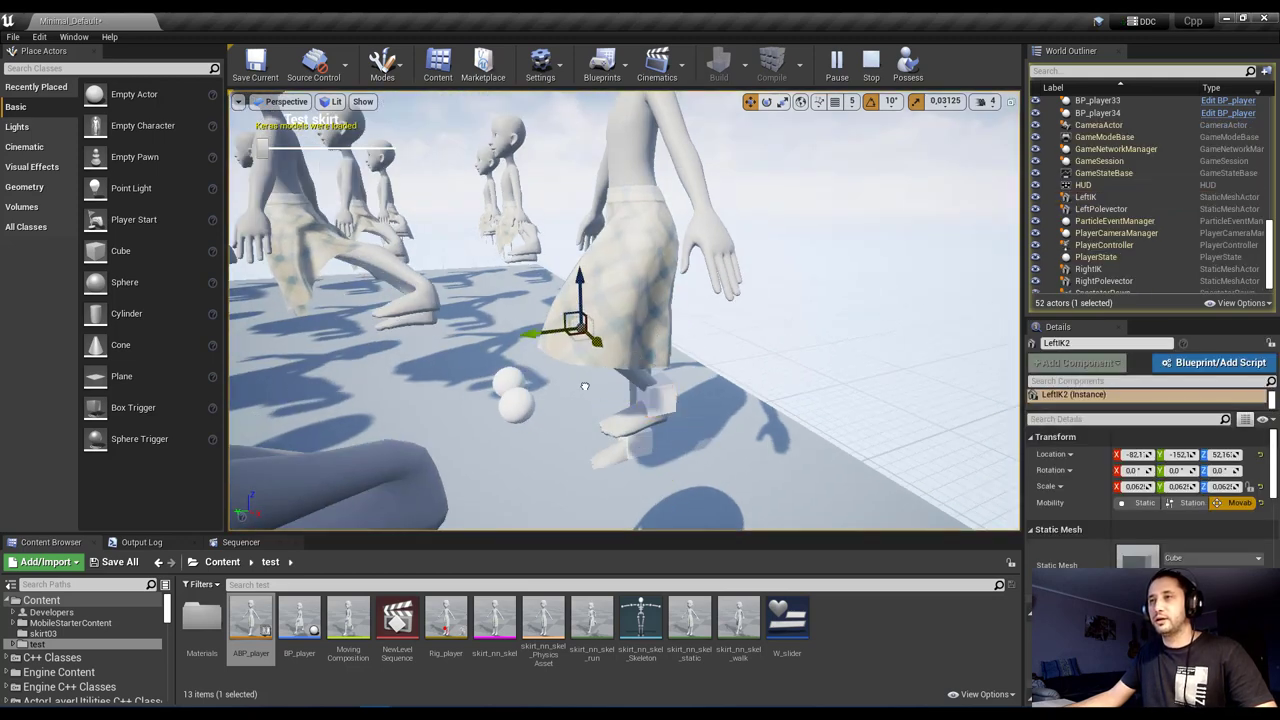
right_drag(655, 354, 725, 363)
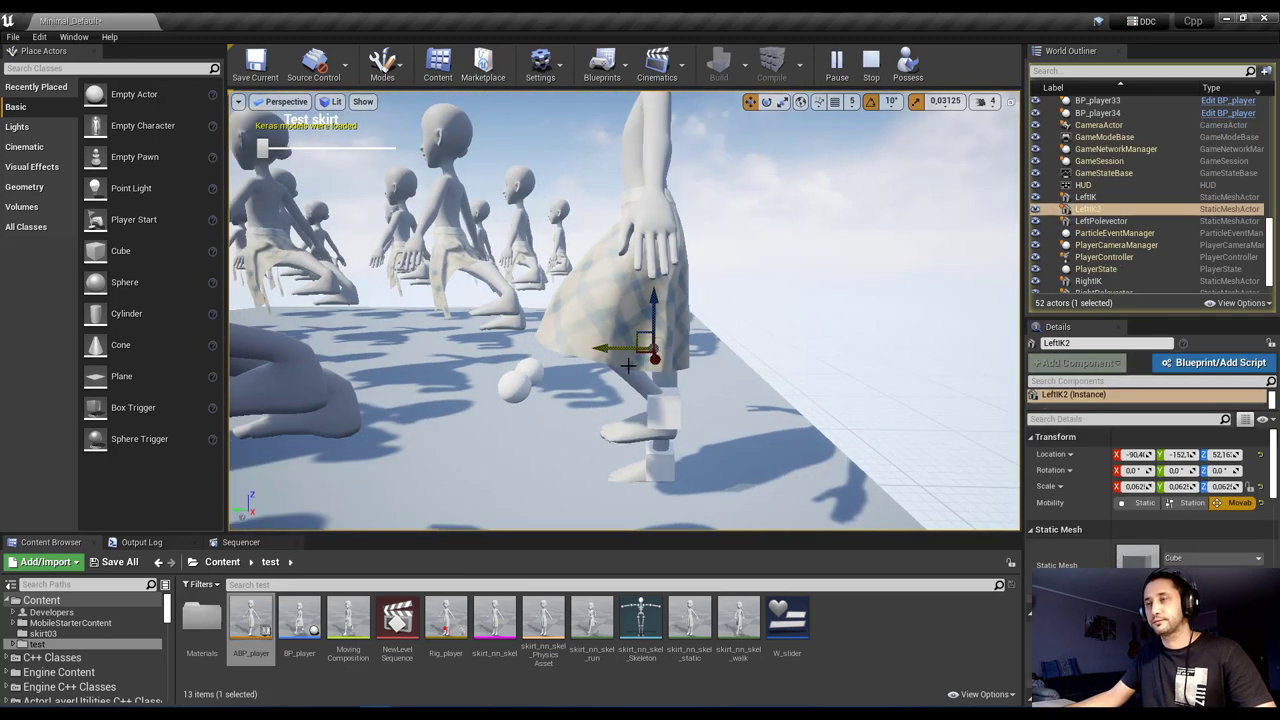
right_drag(730, 413, 664, 404)
- Reposition the left foot's IK target and a pole-vector sphere, checking how the skirt follows the bent leg
drag(650, 402, 541, 382)
click(513, 391)
alt+drag(487, 430, 720, 475)
drag(566, 437, 690, 438)
right_drag(690, 438, 752, 432)
- Frame the RightIK cube and move it around to swing the character's right leg, checking the skirt from several sides
click(651, 426)
key(f)
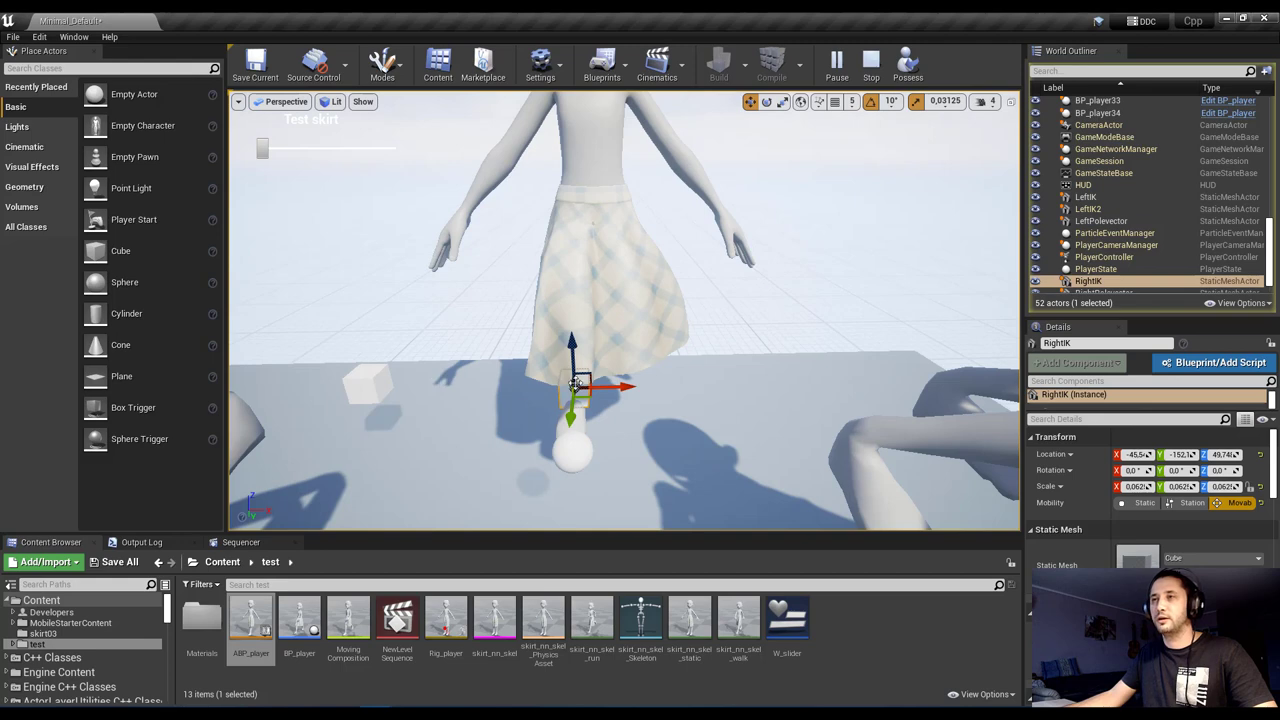
drag(578, 383, 445, 385)
right_drag(445, 385, 506, 438)
alt+drag(506, 434, 666, 395)
drag(783, 423, 751, 426)
drag(567, 432, 501, 372)
right_drag(561, 387, 476, 403)
drag(527, 409, 655, 440)
right_drag(655, 440, 740, 438)
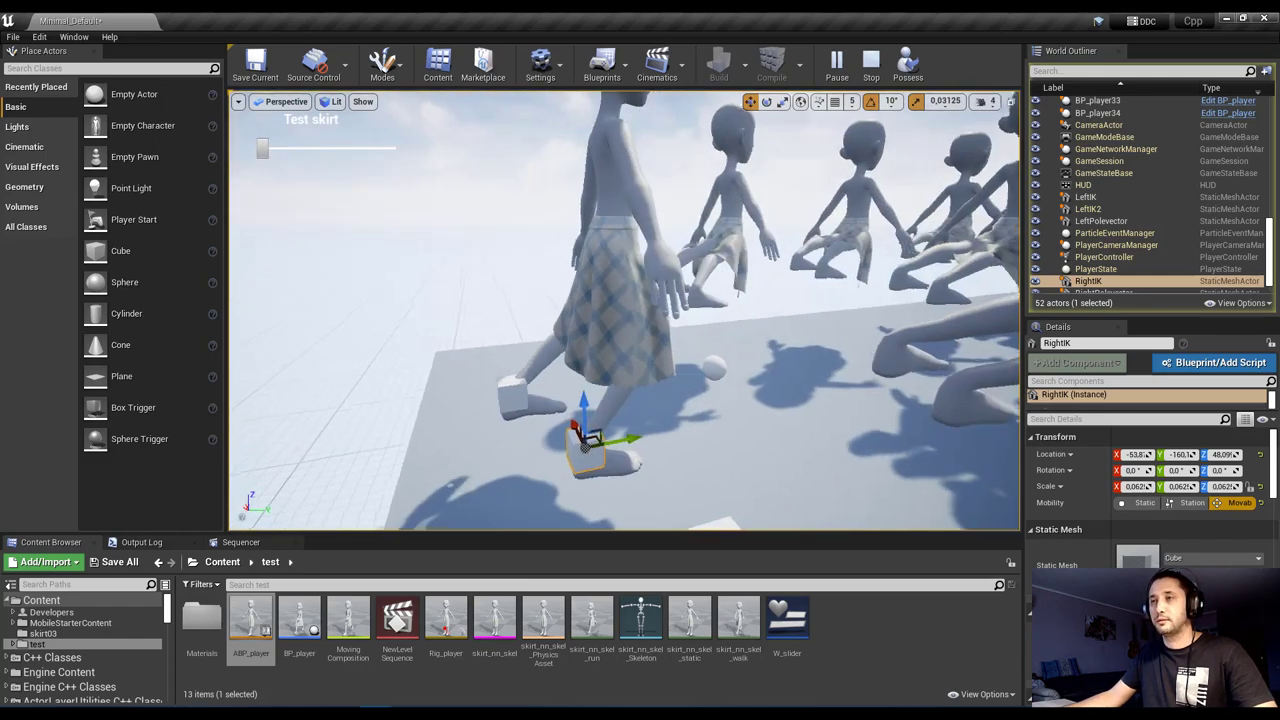
- Place a copy of the RightIK cube near the character, and move RightIK to lift the right foot backward
drag(592, 441, 452, 401)
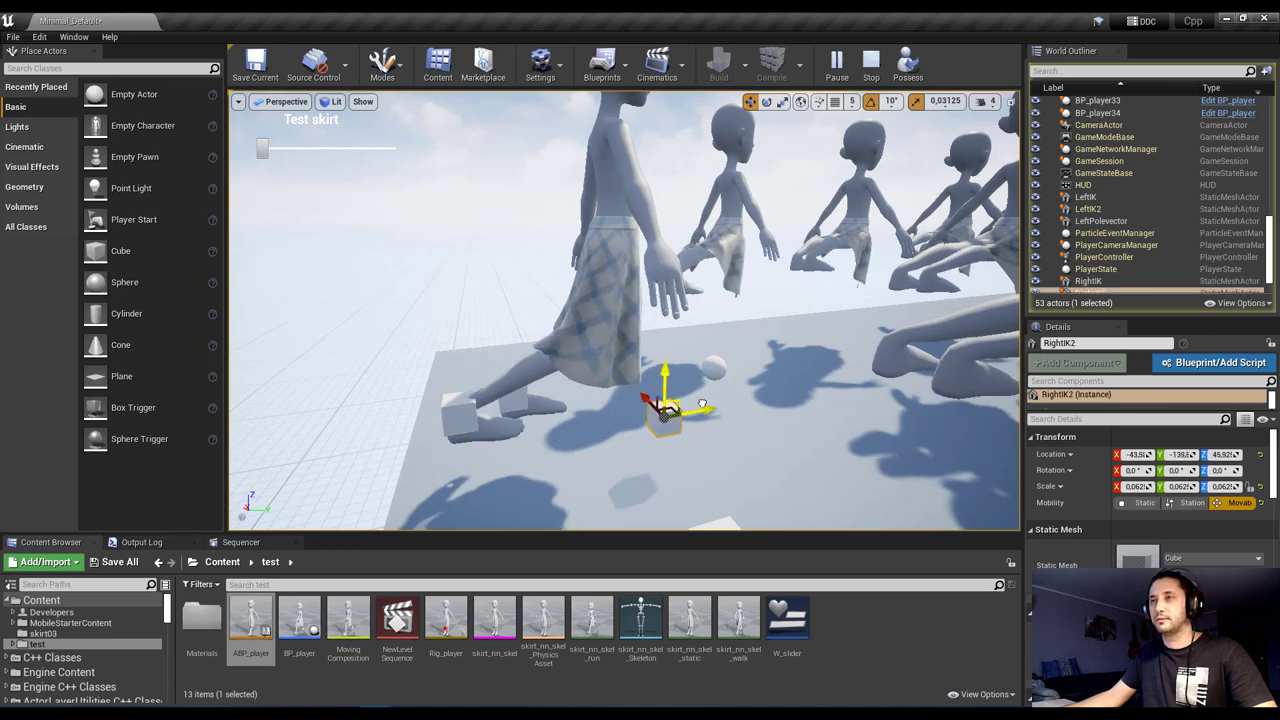
right_drag(580, 381, 534, 441)
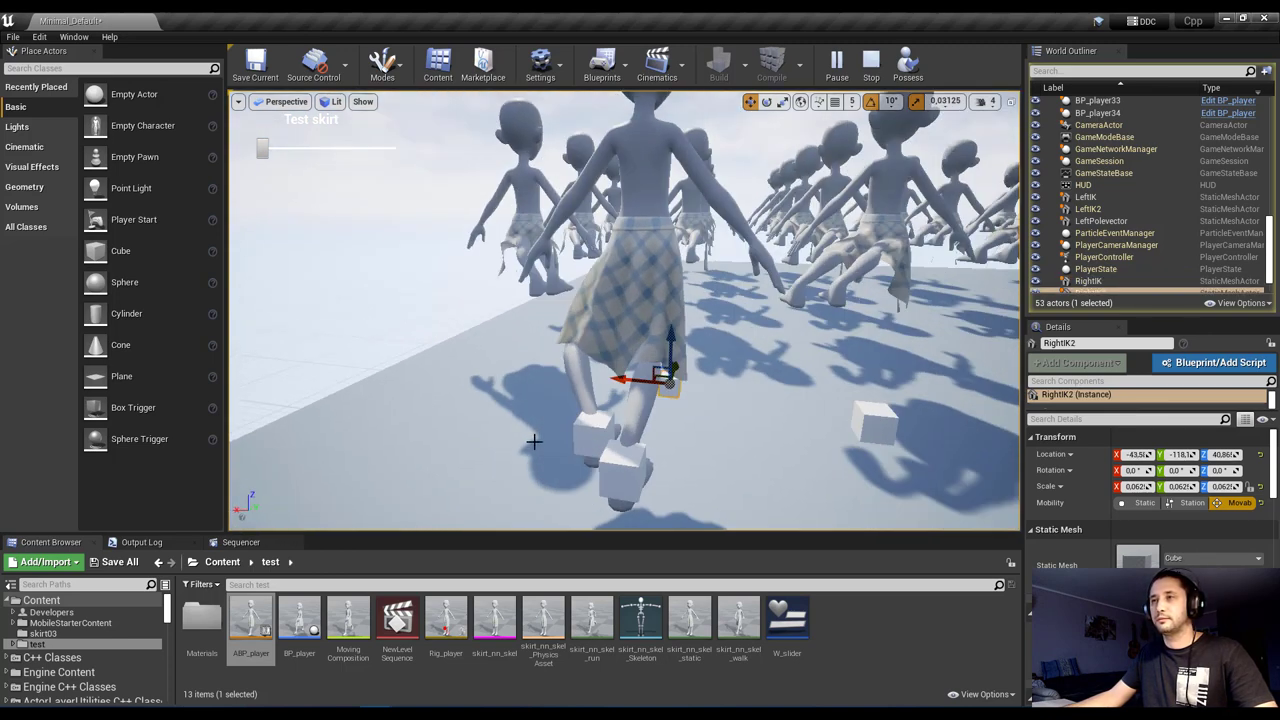
click(625, 465)
drag(624, 468, 680, 423)
right_drag(597, 384, 543, 386)
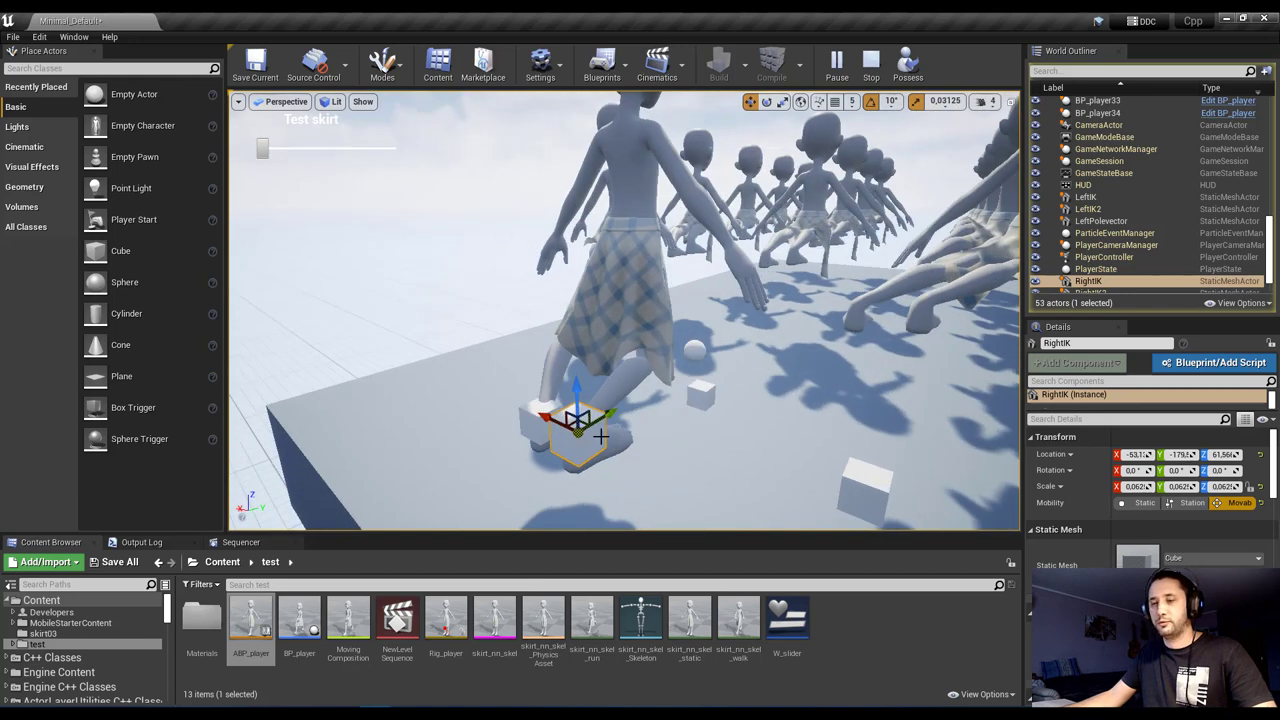
- Move the RightIK cube again to test another right leg pose, viewing the skirt deformation from different angles
right_drag(607, 437, 572, 457)
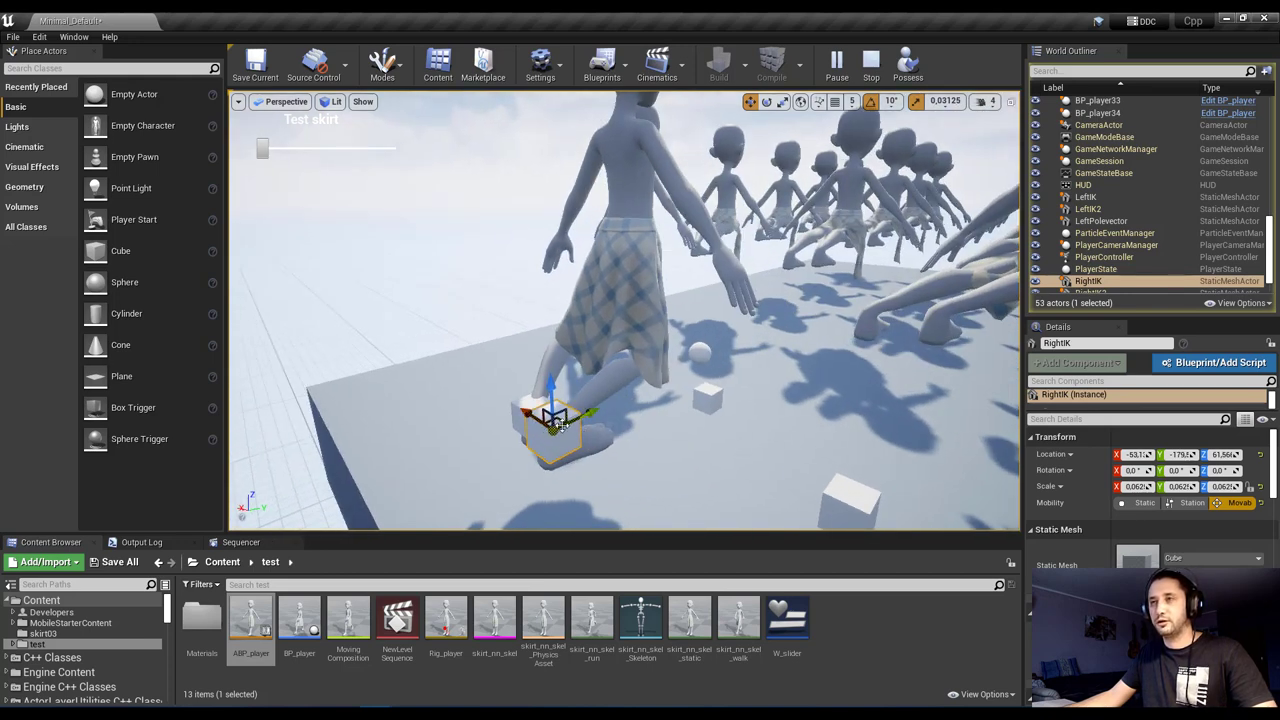
right_drag(553, 427, 571, 428)
drag(571, 428, 697, 456)
mouse_move(512, 316)
right_down()
mouse_move(492, 344)
mouse_move(520, 311)
right_up()
right_drag(732, 401, 636, 451)
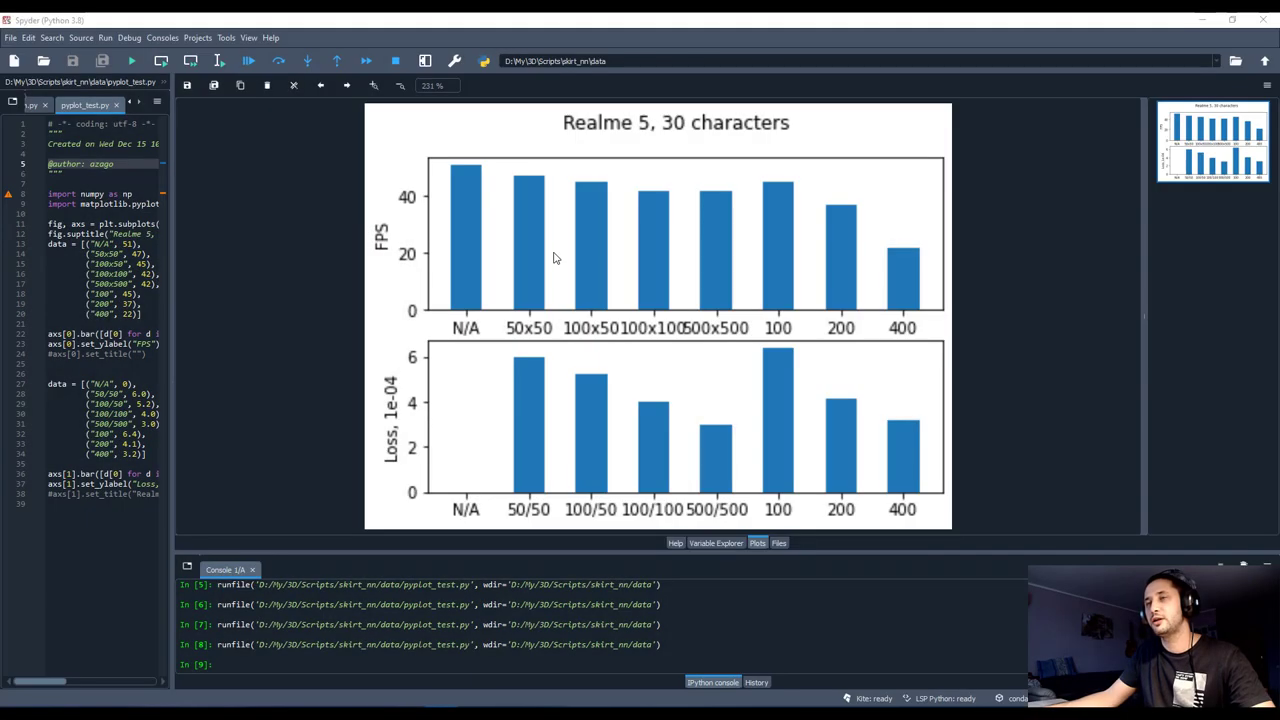